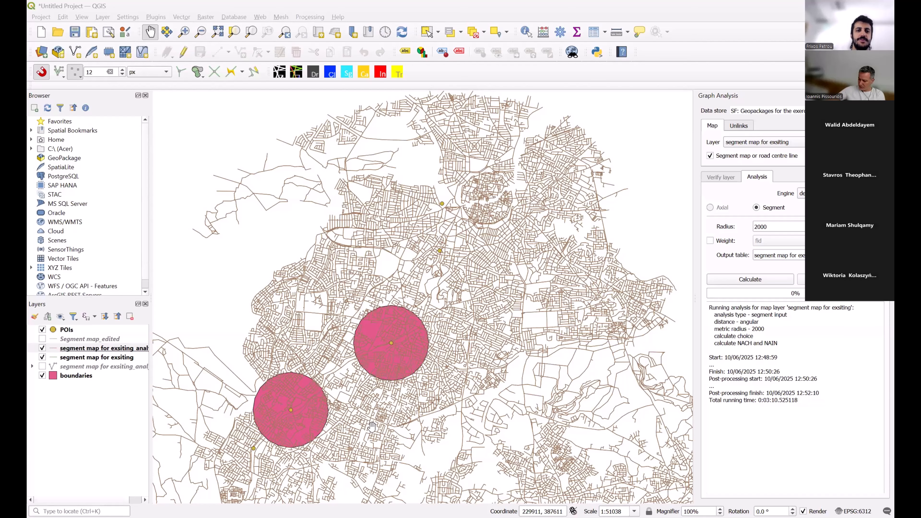
Open the Attributes Explorer for segment map for exsiting_analysis and select the INTr2000m attribute.
{"action": "left_click_drag", "start_coordinate": [293, 169], "coordinate": [301, 160]}
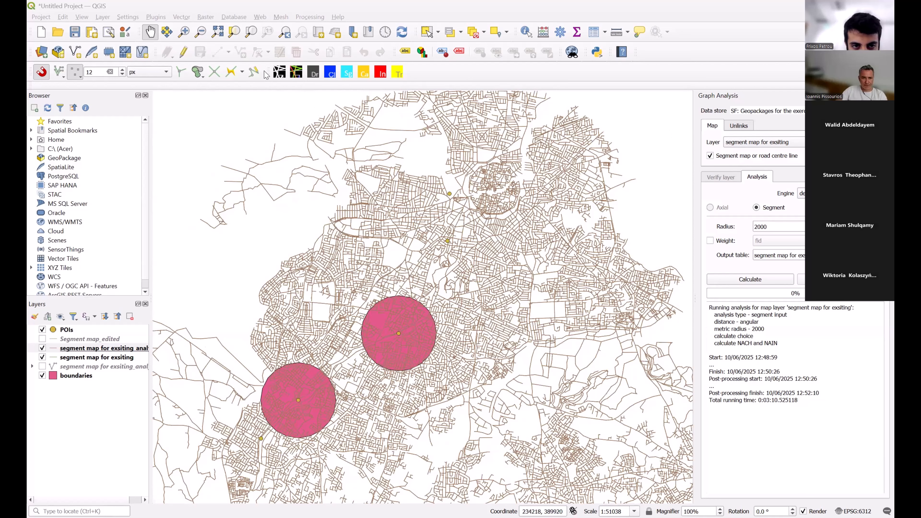
{"action": "left_click", "coordinate": [278, 73]}
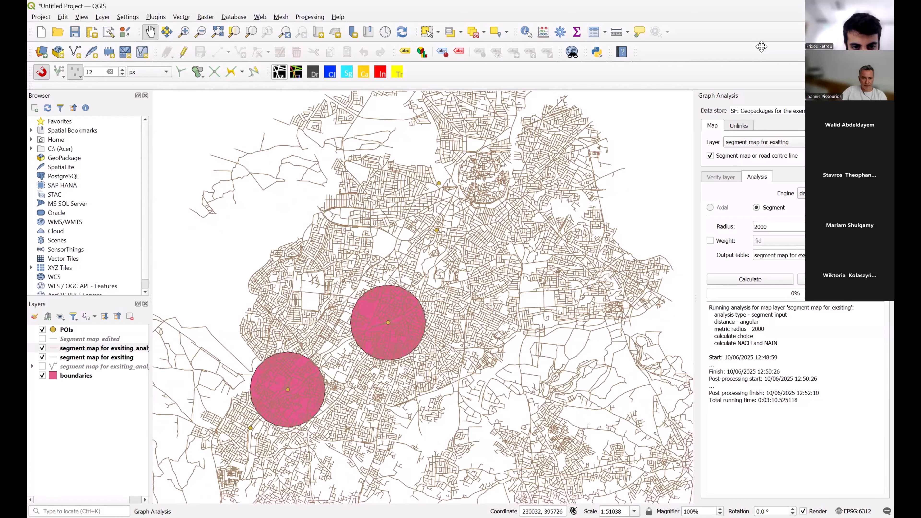
{"action": "left_click", "coordinate": [296, 73]}
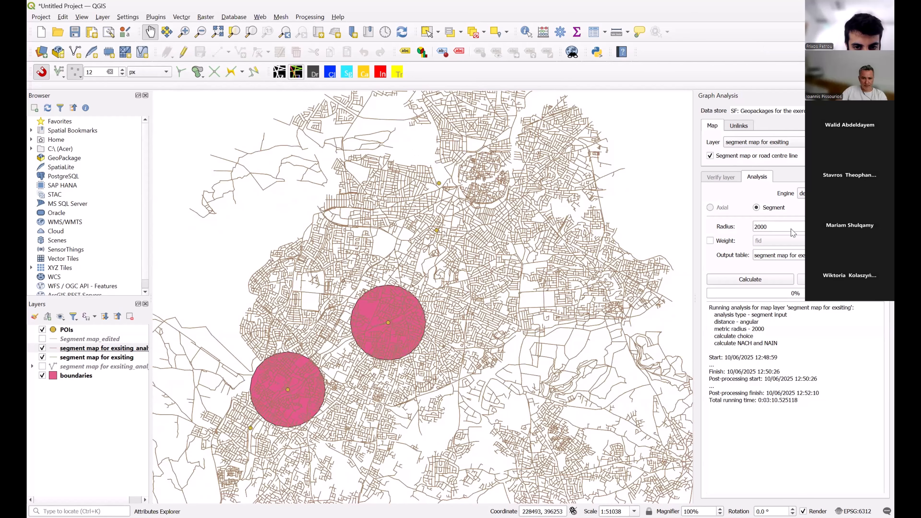
{"action": "left_click", "coordinate": [712, 223]}
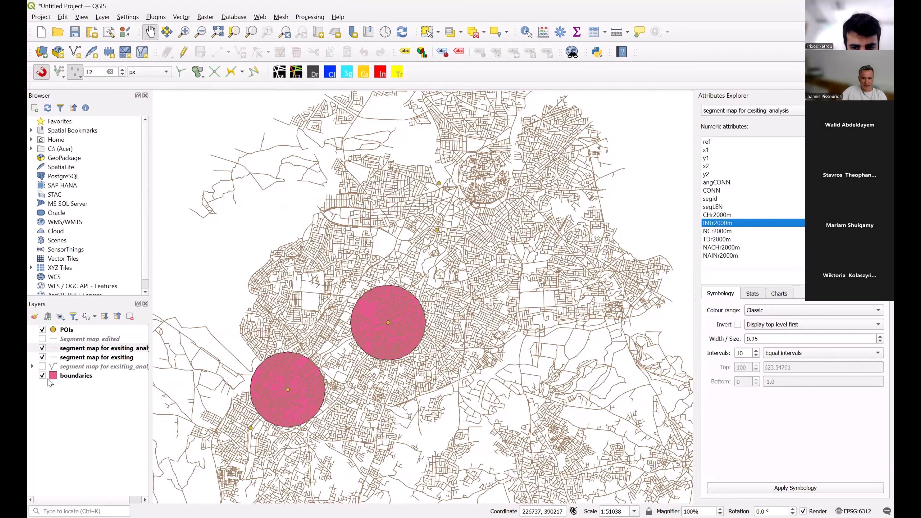
Hide the segment map analysis layer to inspect the base segment map around the boundary circles, and show it again.
{"action": "left_click", "coordinate": [42, 348]}
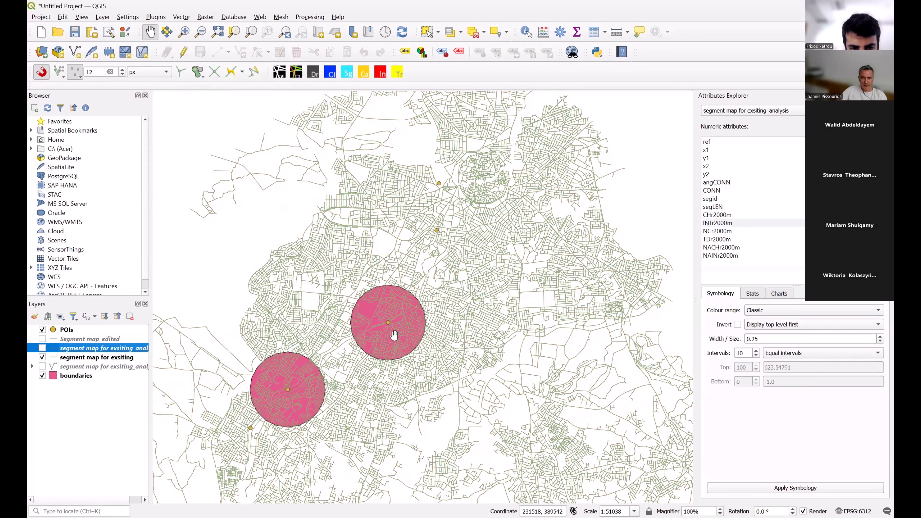
{"action": "scroll", "coordinate": [417, 405], "scroll_direction": "up", "scroll_amount": 1}
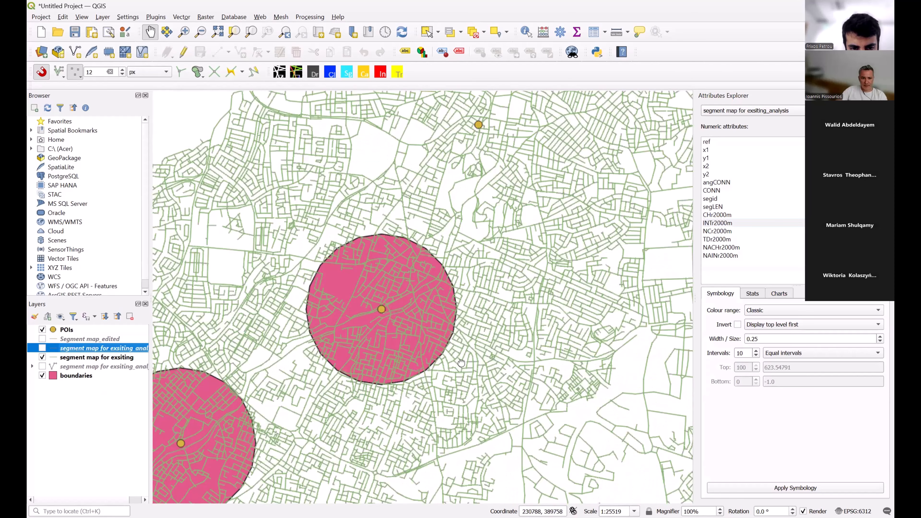
{"action": "left_click_drag", "start_coordinate": [411, 407], "coordinate": [457, 371]}
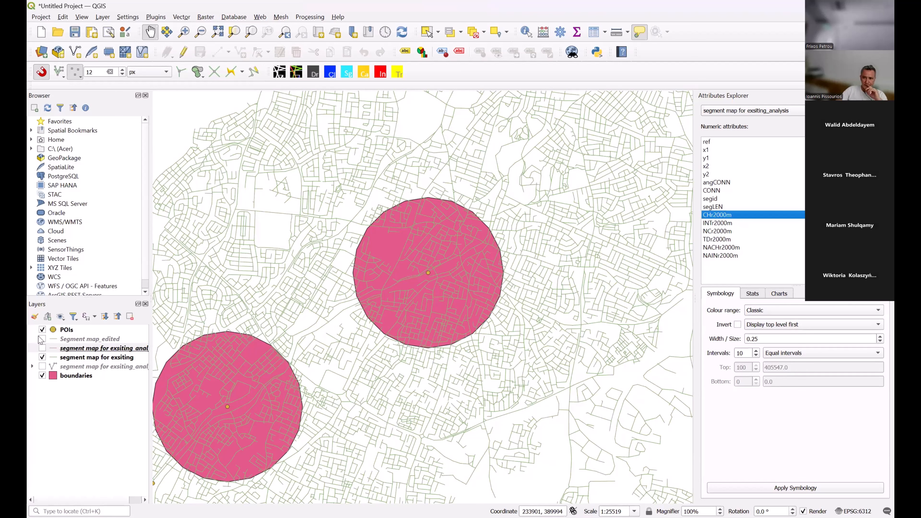
{"action": "left_click", "coordinate": [42, 348]}
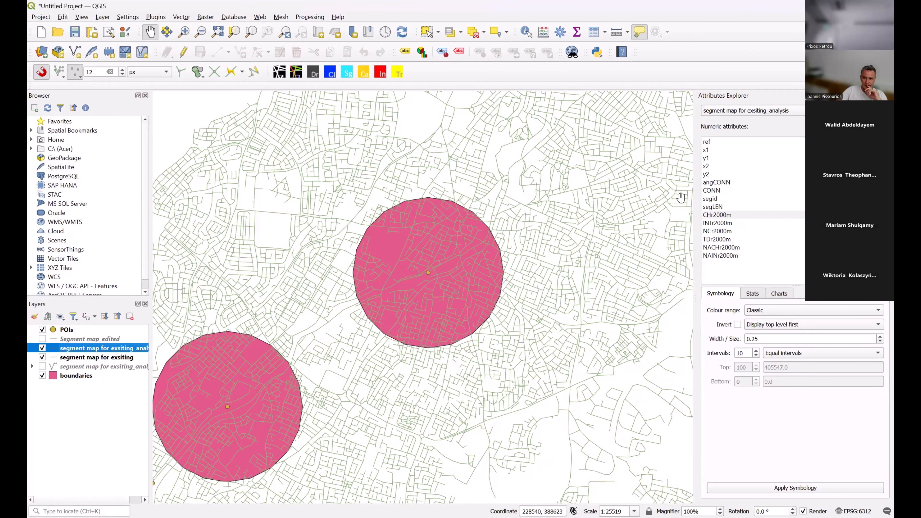
Try to apply CHr2000m symbology to segment map for exsiting_analysis, and reselect its INTr2000m attribute.
{"action": "left_click", "coordinate": [712, 215]}
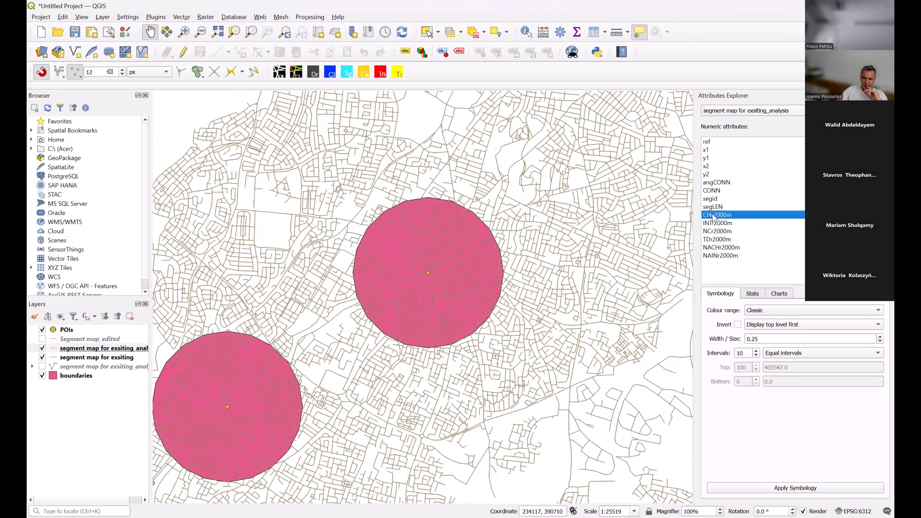
{"action": "left_click", "coordinate": [814, 490]}
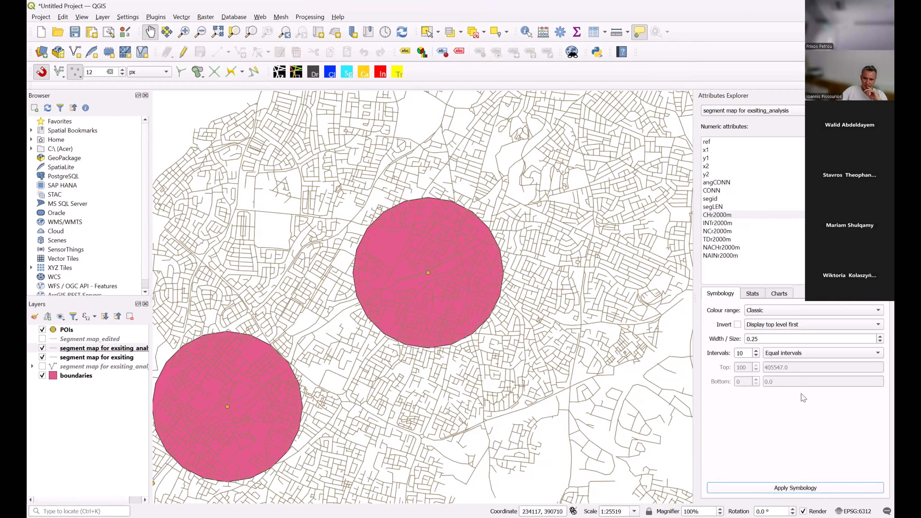
{"action": "left_click", "coordinate": [725, 228]}
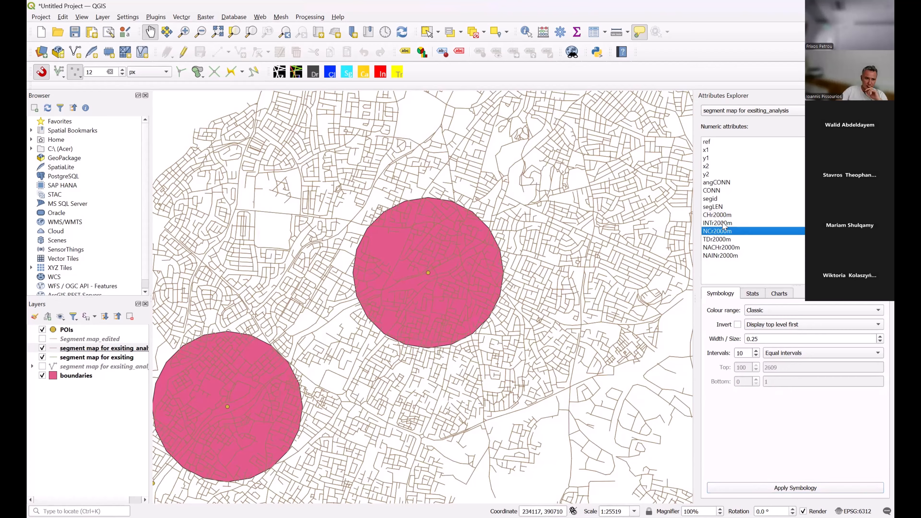
{"action": "left_click", "coordinate": [724, 223]}
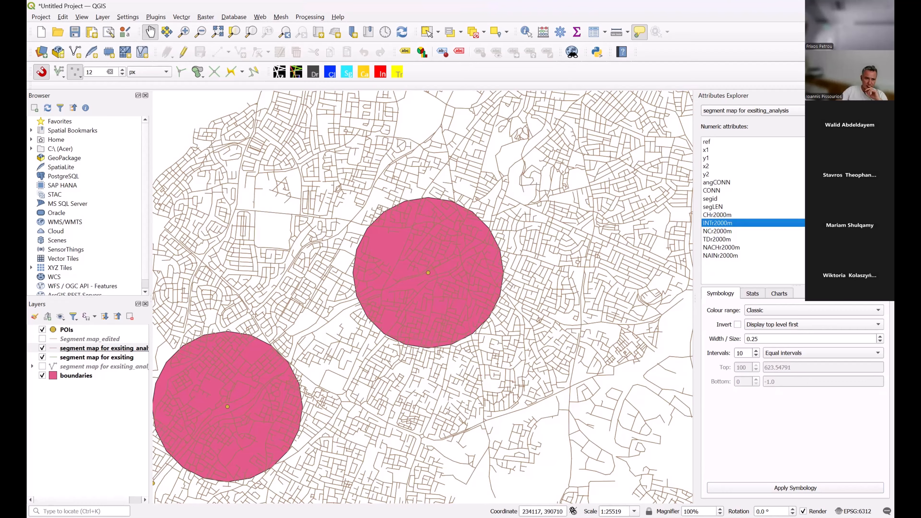
Switch the explored layer to segment map for exsiting_analysis2 and display it by the INTr2000m attribute.
{"action": "left_click", "coordinate": [800, 115]}
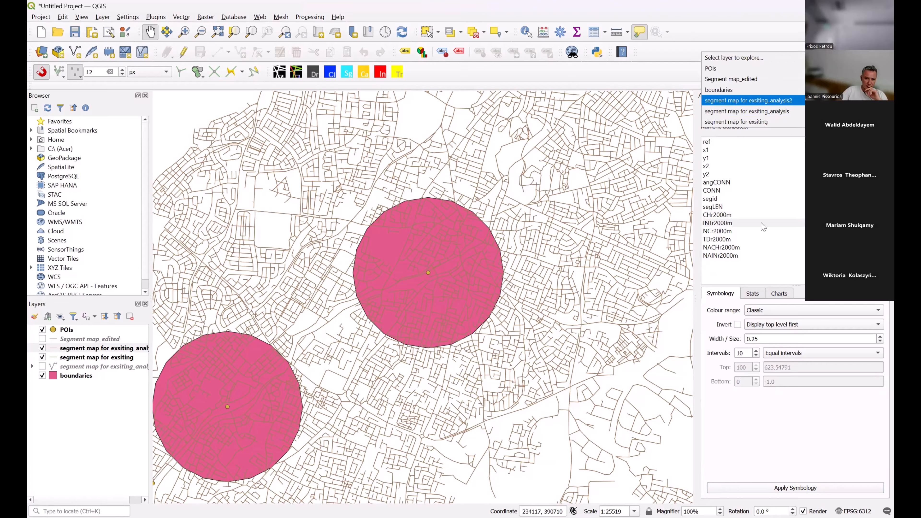
{"action": "left_click", "coordinate": [731, 222]}
{"action": "left_click", "coordinate": [730, 224]}
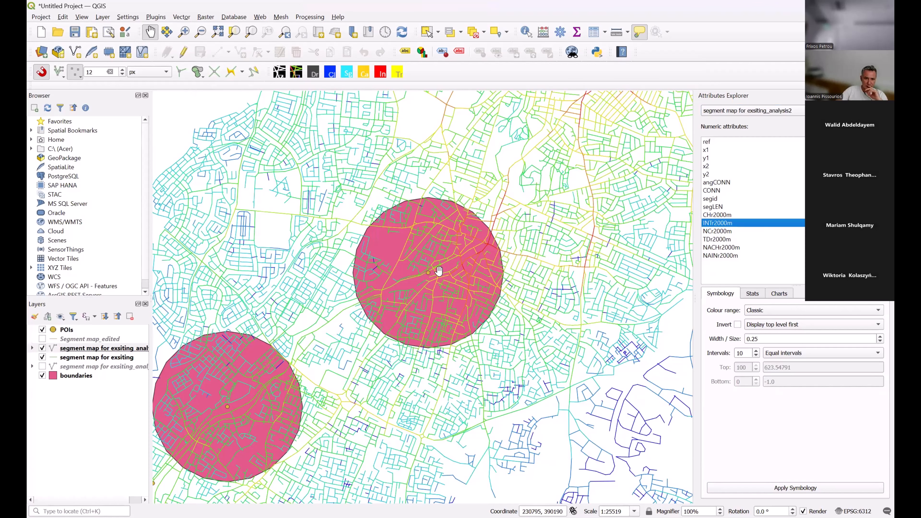
Examine the INTr2000m street colouring inside the northeastern boundary circle and around the southwestern circle's point of interest.
{"action": "scroll", "coordinate": [407, 280], "scroll_direction": "up", "scroll_amount": 2}
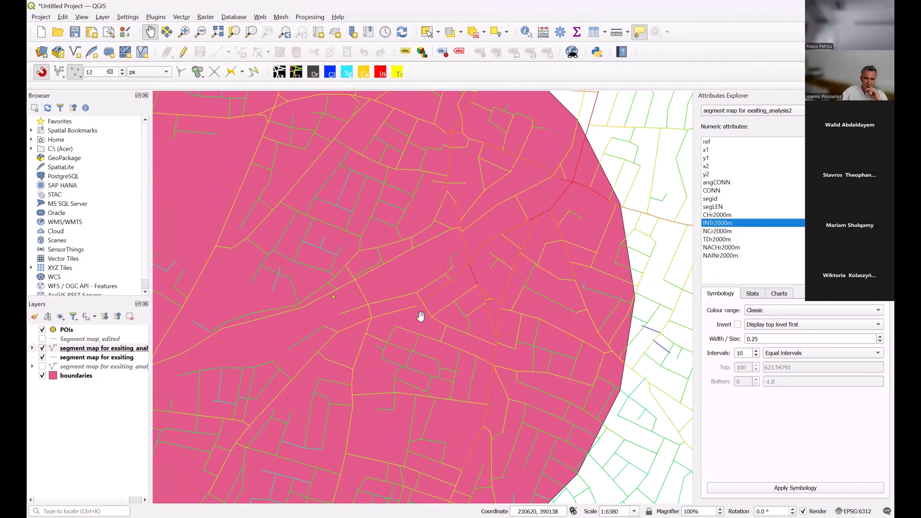
{"action": "scroll", "coordinate": [421, 316], "scroll_direction": "down", "scroll_amount": 1}
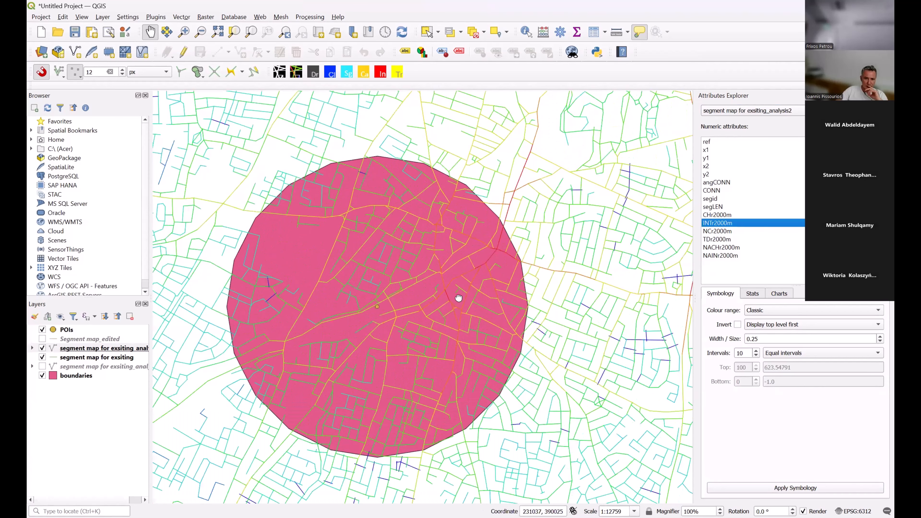
{"action": "left_click_drag", "start_coordinate": [446, 321], "coordinate": [458, 298]}
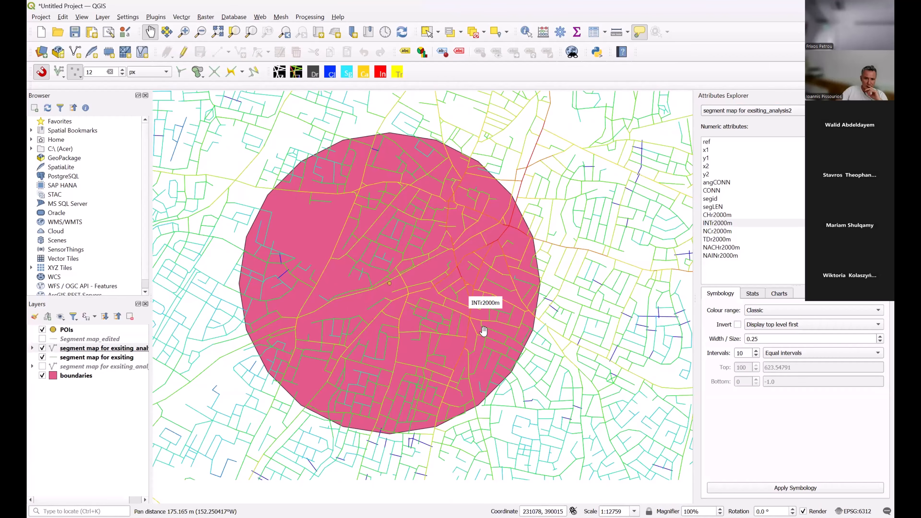
{"action": "scroll", "coordinate": [483, 328], "scroll_direction": "down", "scroll_amount": 2}
{"action": "left_click_drag", "start_coordinate": [476, 336], "coordinate": [480, 321]}
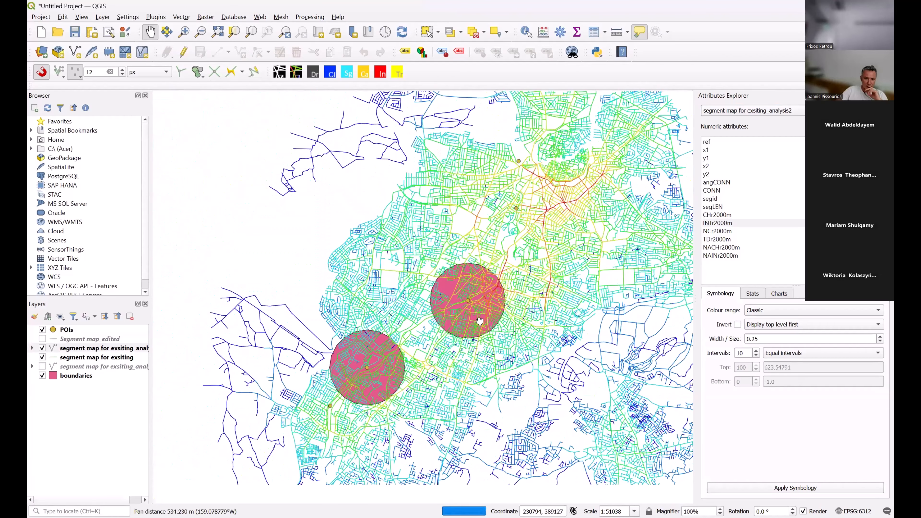
{"action": "left_click_drag", "start_coordinate": [364, 393], "coordinate": [369, 377]}
{"action": "scroll", "coordinate": [373, 378], "scroll_direction": "up", "scroll_amount": 2}
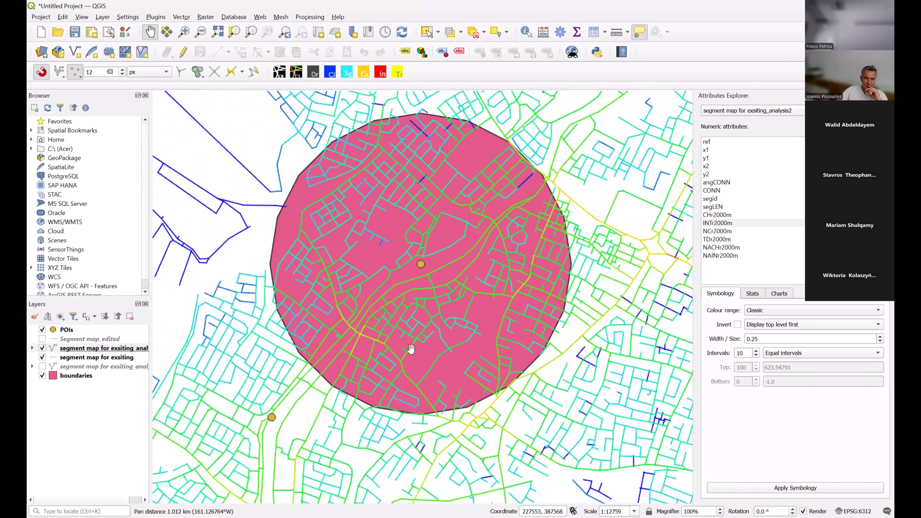
{"action": "left_click_drag", "start_coordinate": [476, 280], "coordinate": [447, 307]}
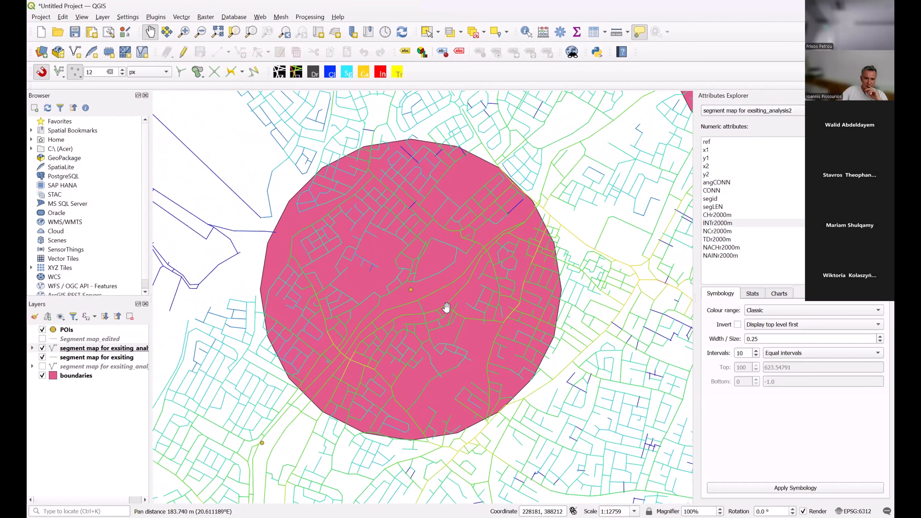
{"action": "scroll", "coordinate": [461, 316], "scroll_direction": "up", "scroll_amount": 1}
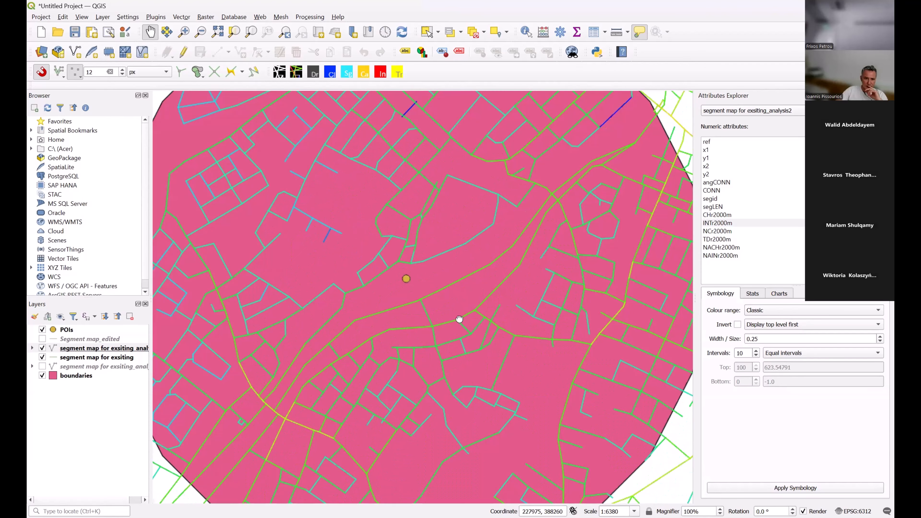
{"action": "scroll", "coordinate": [411, 333], "scroll_direction": "down", "scroll_amount": 2}
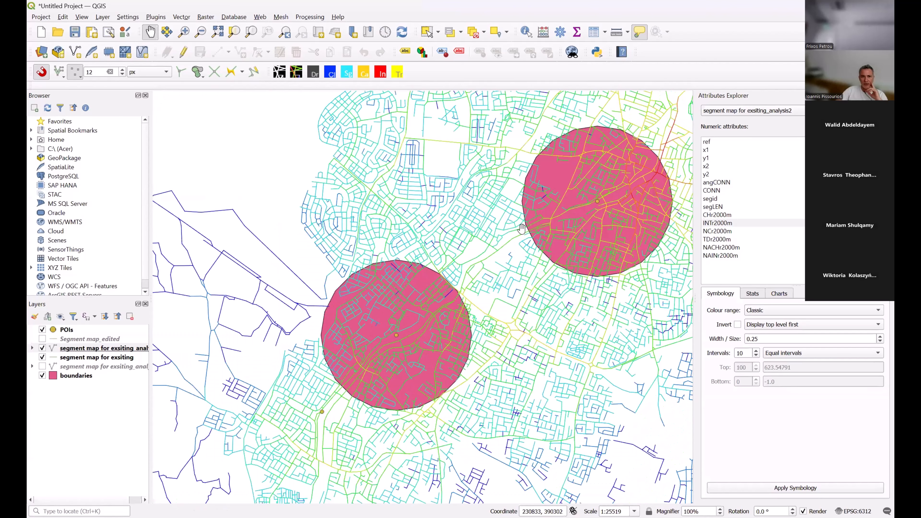
Examine the INTr2000m values of the streets surrounding the point of interest in the northeastern boundary circle.
{"action": "scroll", "coordinate": [483, 324], "scroll_direction": "up", "scroll_amount": 2}
{"action": "left_click_drag", "start_coordinate": [483, 324], "coordinate": [545, 298]}
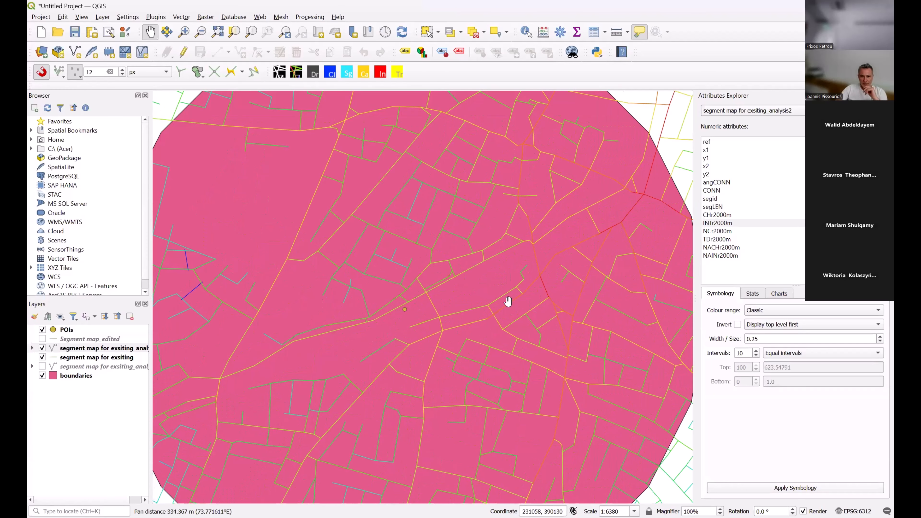
{"action": "scroll", "coordinate": [460, 313], "scroll_direction": "up", "scroll_amount": 1}
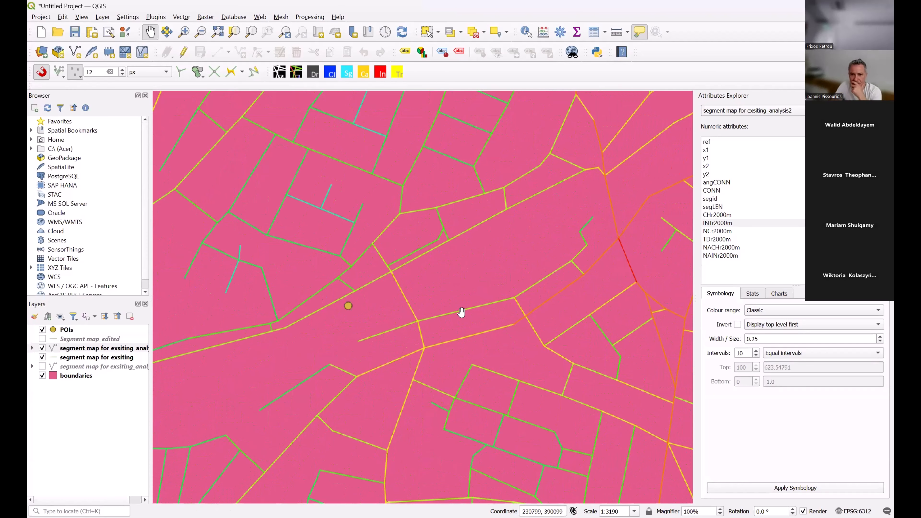
{"action": "scroll", "coordinate": [461, 313], "scroll_direction": "down", "scroll_amount": 2}
{"action": "scroll", "coordinate": [455, 314], "scroll_direction": "up", "scroll_amount": 1}
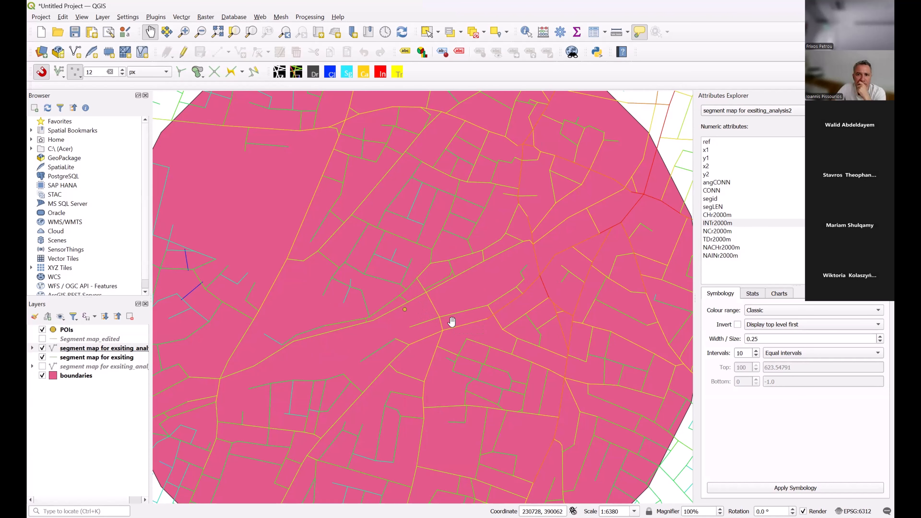
{"action": "scroll", "coordinate": [440, 323], "scroll_direction": "down", "scroll_amount": 1}
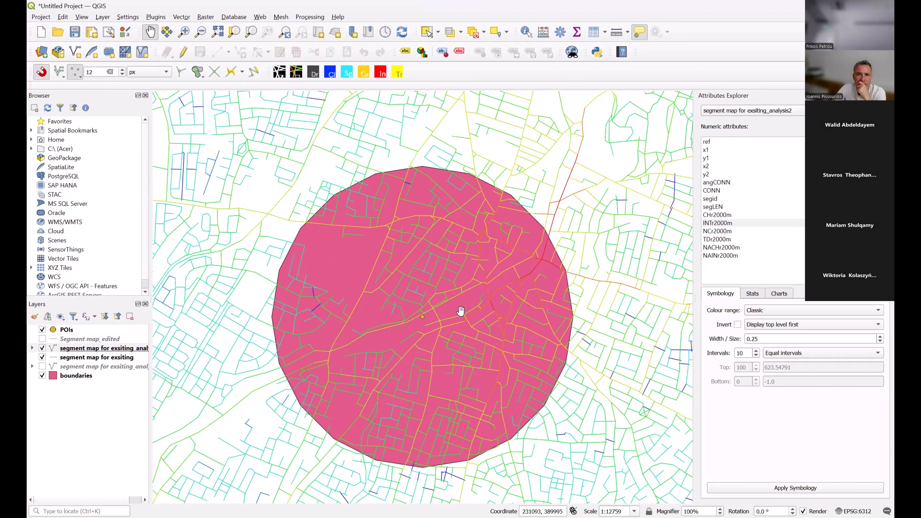
{"action": "scroll", "coordinate": [461, 311], "scroll_direction": "up", "scroll_amount": 1}
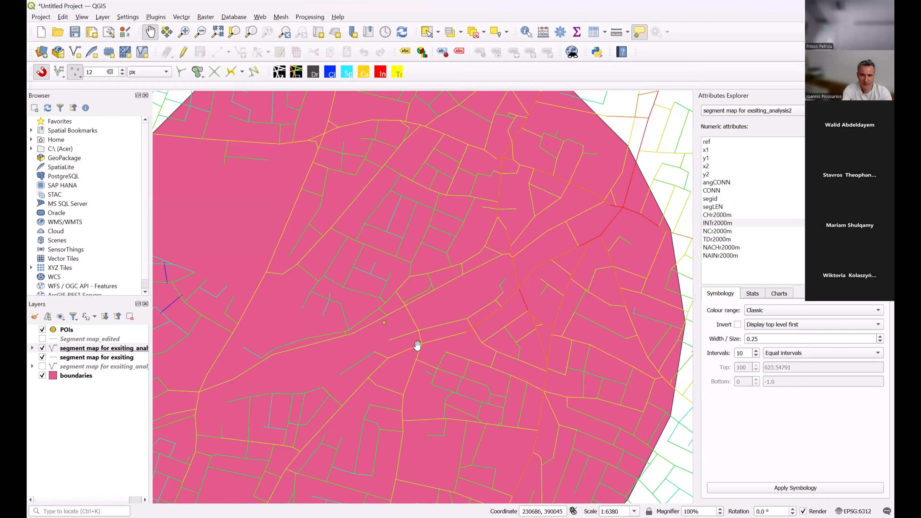
{"action": "scroll", "coordinate": [439, 347], "scroll_direction": "down", "scroll_amount": 1}
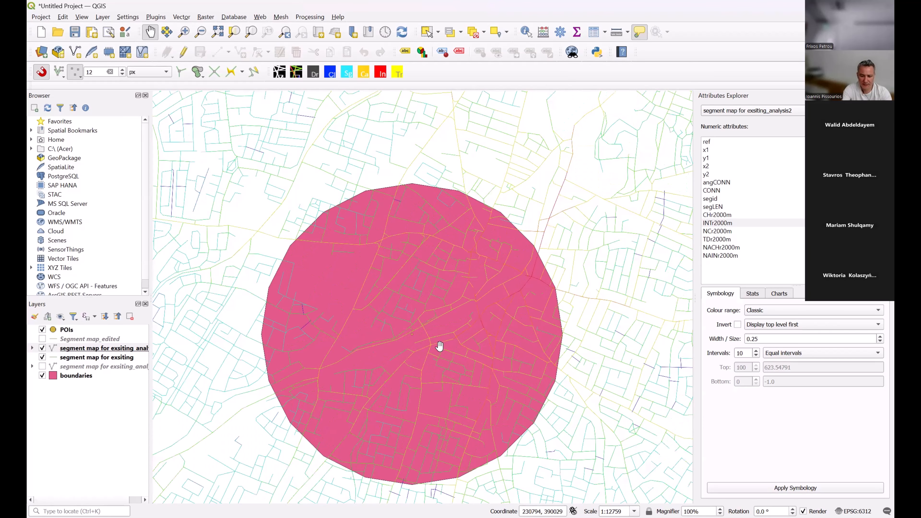
{"action": "mouse_move", "coordinate": [438, 347]}
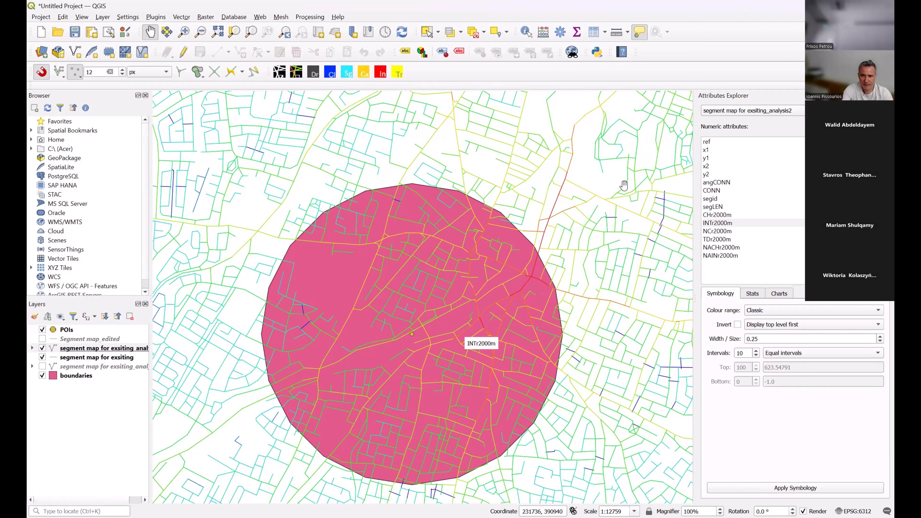
Compare INTr2000m integration across the whole street network with that of the two boundary circles and the city centre.
{"action": "scroll", "coordinate": [624, 186], "scroll_direction": "down", "scroll_amount": 2}
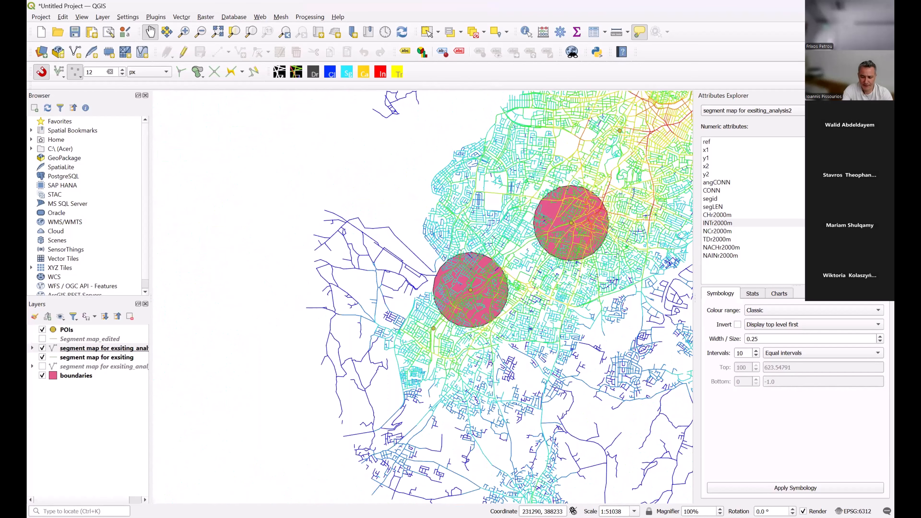
{"action": "left_click_drag", "start_coordinate": [596, 292], "coordinate": [270, 461]}
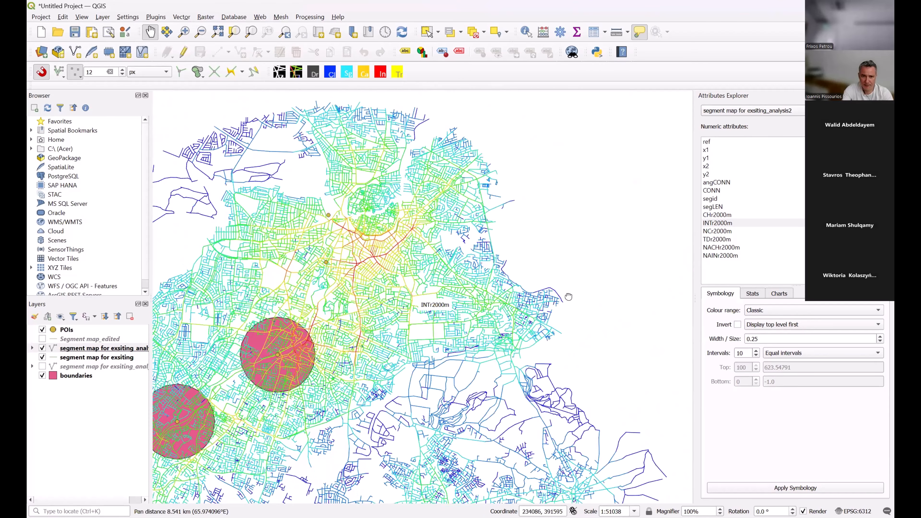
{"action": "left_click_drag", "start_coordinate": [505, 331], "coordinate": [656, 283]}
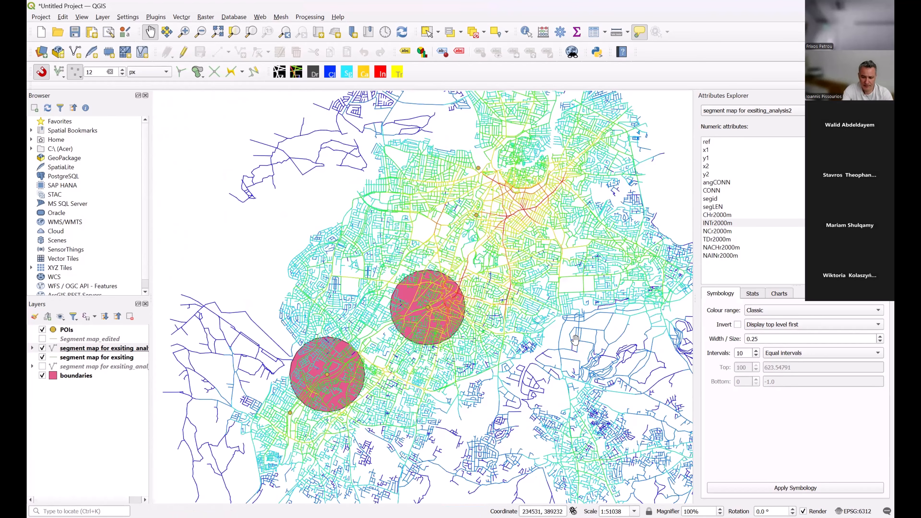
{"action": "mouse_move", "coordinate": [575, 339]}
{"action": "left_click_drag", "start_coordinate": [580, 323], "coordinate": [563, 326]}
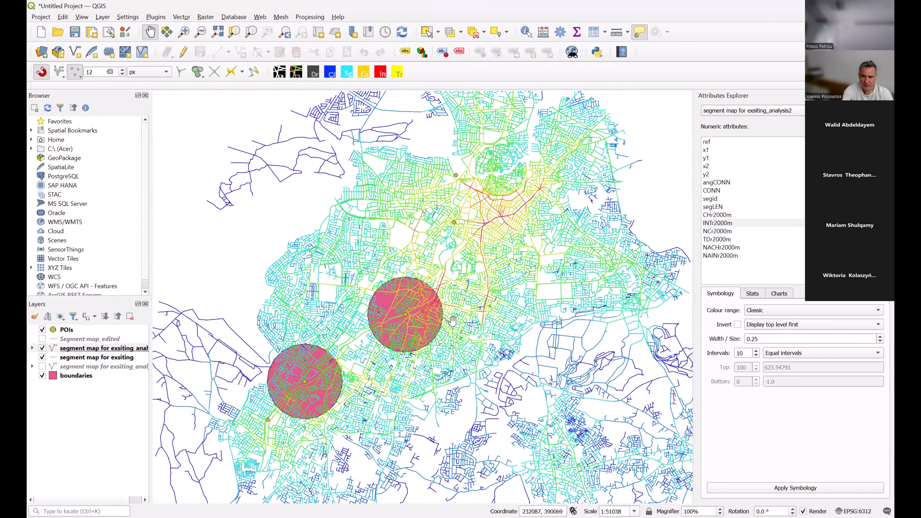
{"action": "scroll", "coordinate": [458, 317], "scroll_direction": "up", "scroll_amount": 1}
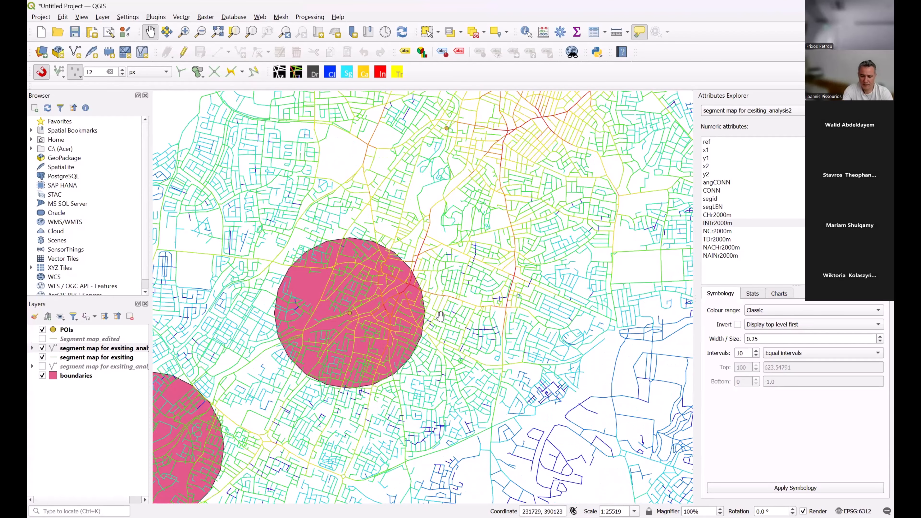
{"action": "left_click_drag", "start_coordinate": [426, 180], "coordinate": [311, 292]}
{"action": "scroll", "coordinate": [503, 308], "scroll_direction": "down", "scroll_amount": 1}
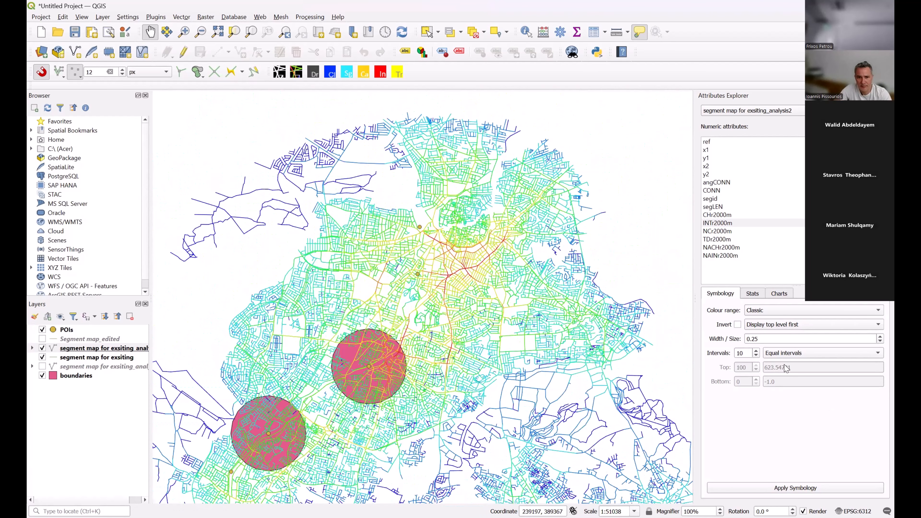
Classify the INTr2000m symbology by natural breaks with 10 intervals and apply it to the segment map.
{"action": "left_click", "coordinate": [794, 353]}
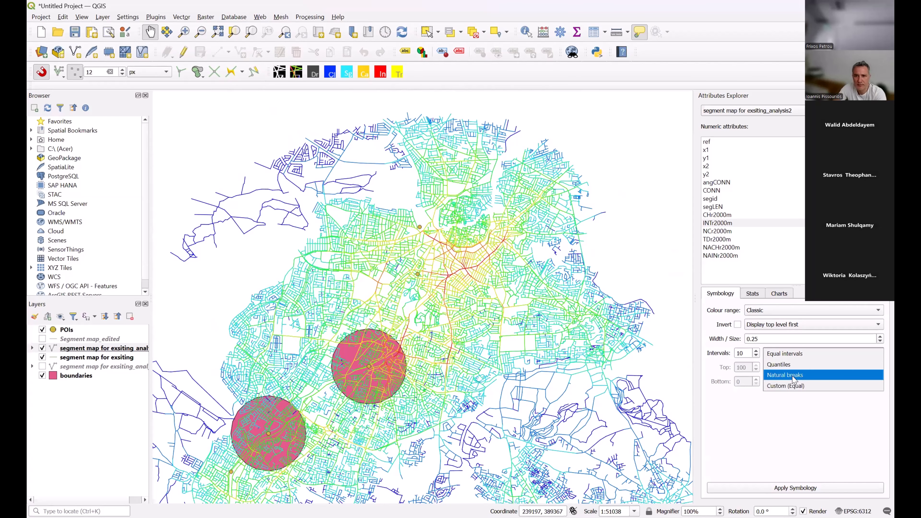
{"action": "left_click", "coordinate": [793, 375]}
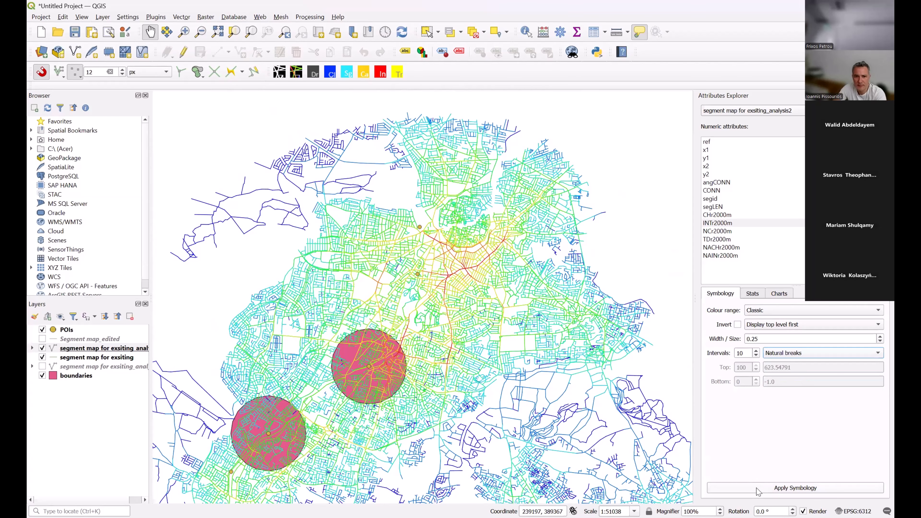
{"action": "left_click", "coordinate": [758, 488]}
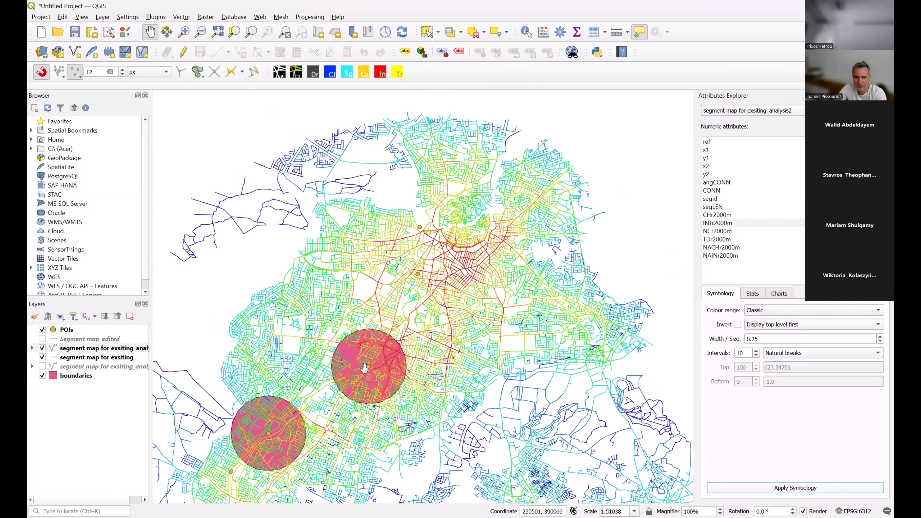
Compare the natural-breaks INTr2000m colouring around the northeastern boundary circle with that of the whole street network.
{"action": "mouse_move", "coordinate": [364, 368]}
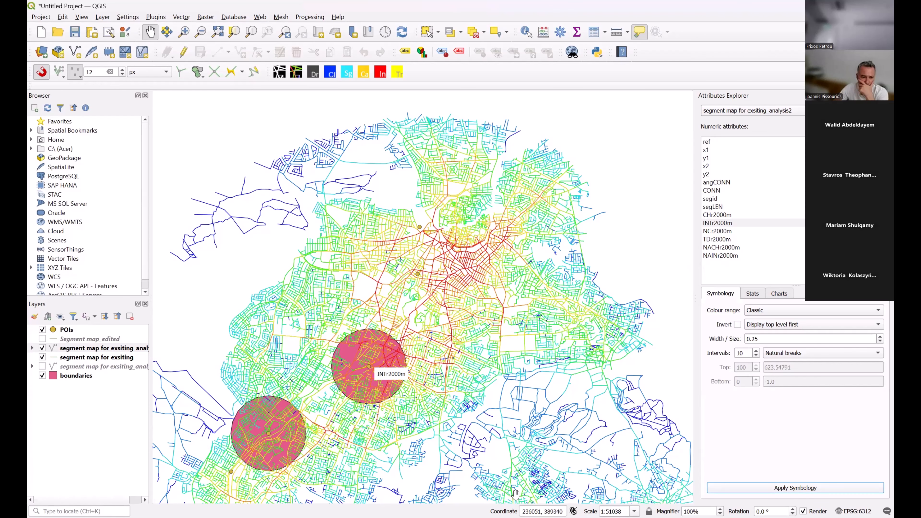
{"action": "left_click_drag", "start_coordinate": [506, 442], "coordinate": [513, 408]}
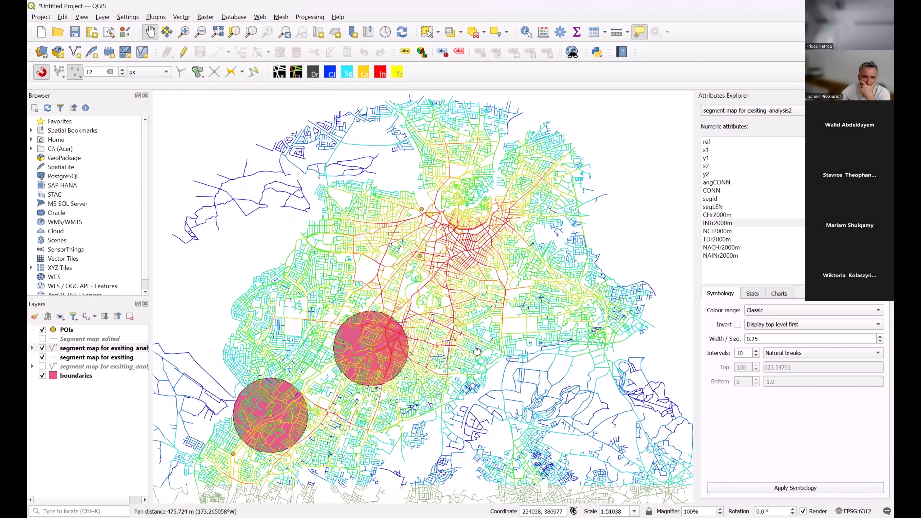
{"action": "left_click_drag", "start_coordinate": [632, 333], "coordinate": [605, 234]}
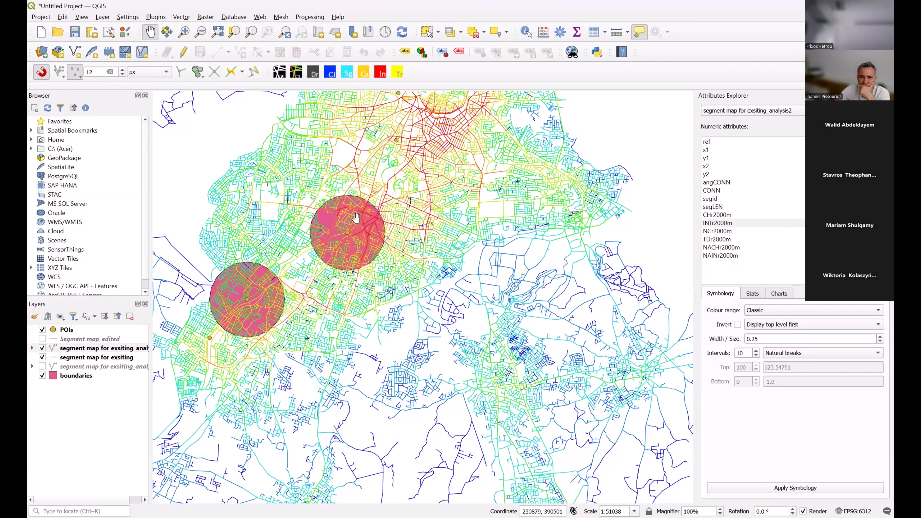
{"action": "scroll", "coordinate": [357, 217], "scroll_direction": "up", "scroll_amount": 1}
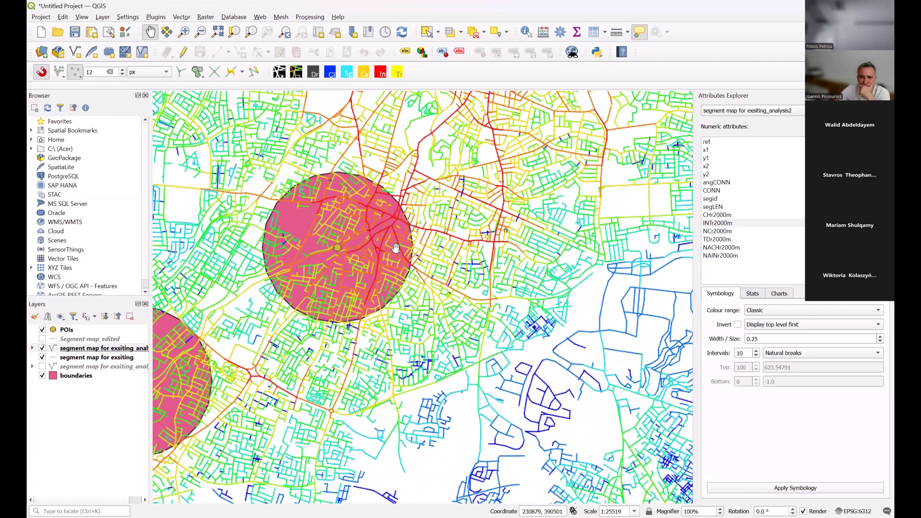
{"action": "scroll", "coordinate": [335, 265], "scroll_direction": "down", "scroll_amount": 1}
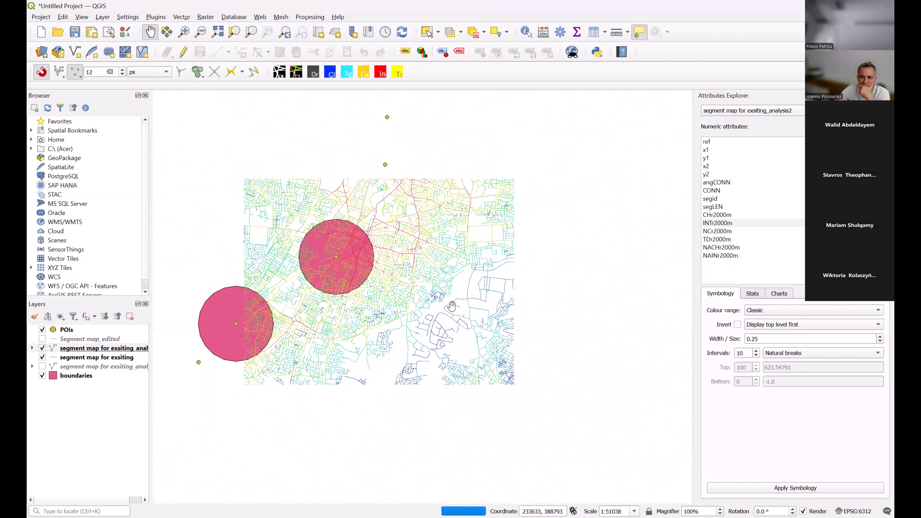
{"action": "scroll", "coordinate": [458, 279], "scroll_direction": "down", "scroll_amount": 1}
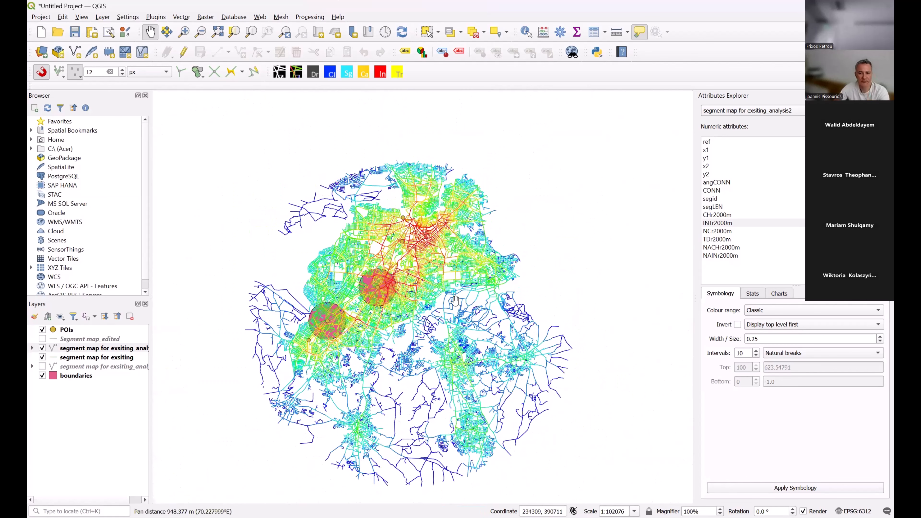
{"action": "scroll", "coordinate": [433, 285], "scroll_direction": "up", "scroll_amount": 1}
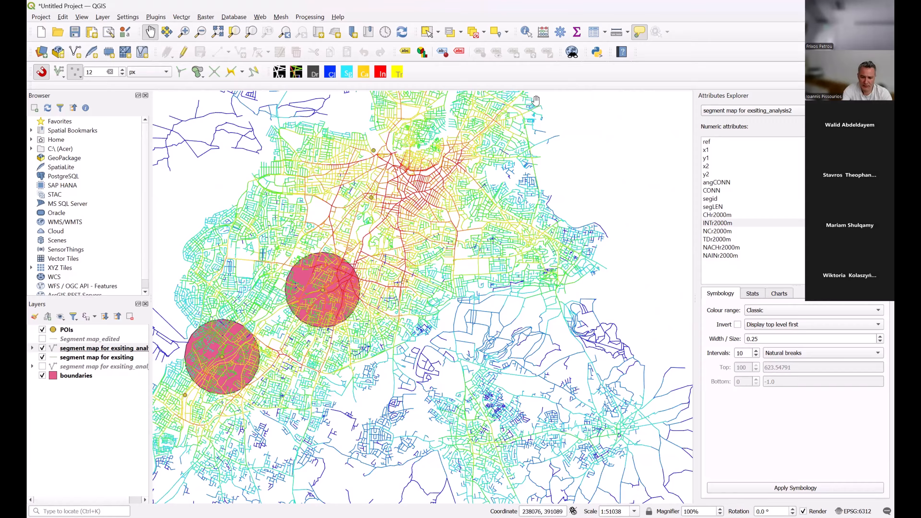
Examine the INTr2000m pattern from the northern districts through the city centre to the boundary circles and southern outskirts.
{"action": "mouse_move", "coordinate": [536, 100]}
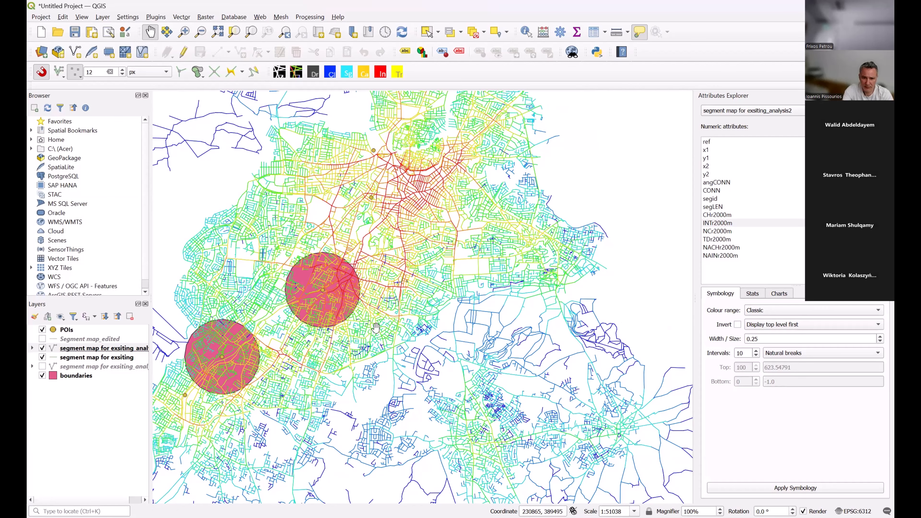
{"action": "scroll", "coordinate": [375, 328], "scroll_direction": "down", "scroll_amount": 1}
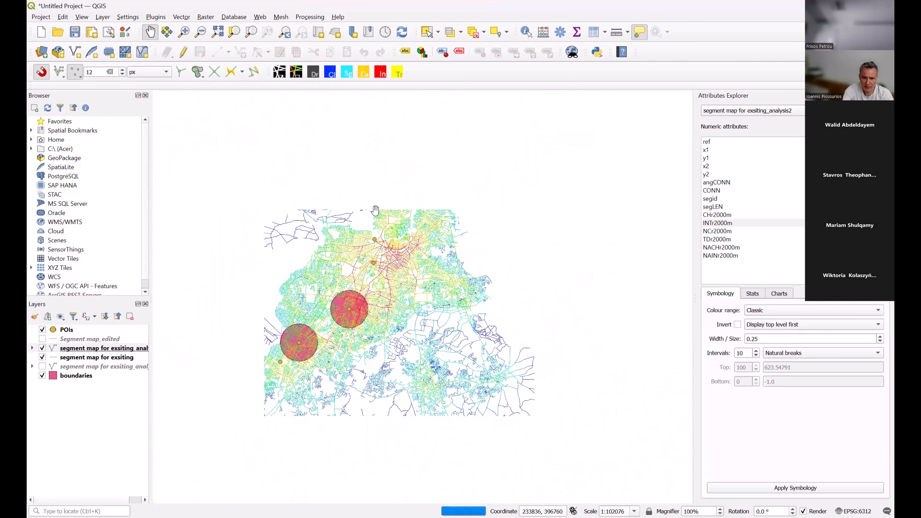
{"action": "scroll", "coordinate": [404, 187], "scroll_direction": "up", "scroll_amount": 1}
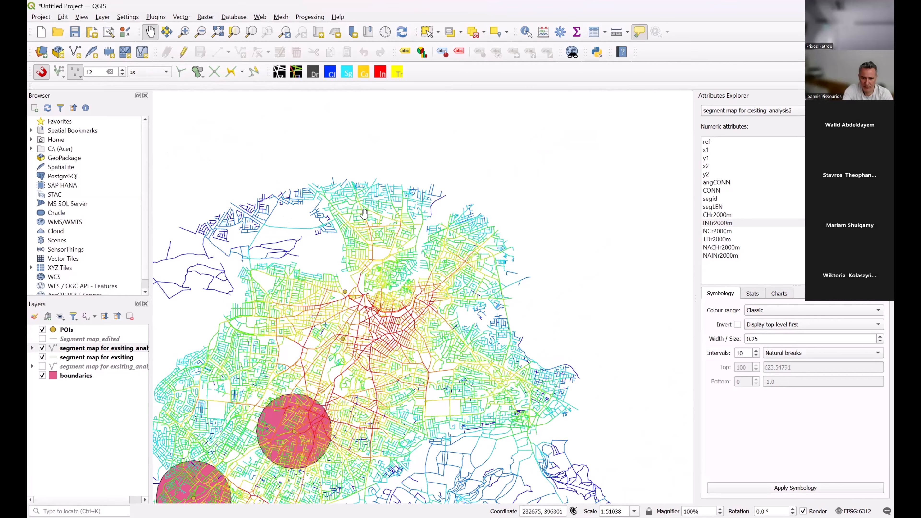
{"action": "left_click_drag", "start_coordinate": [427, 310], "coordinate": [426, 271]}
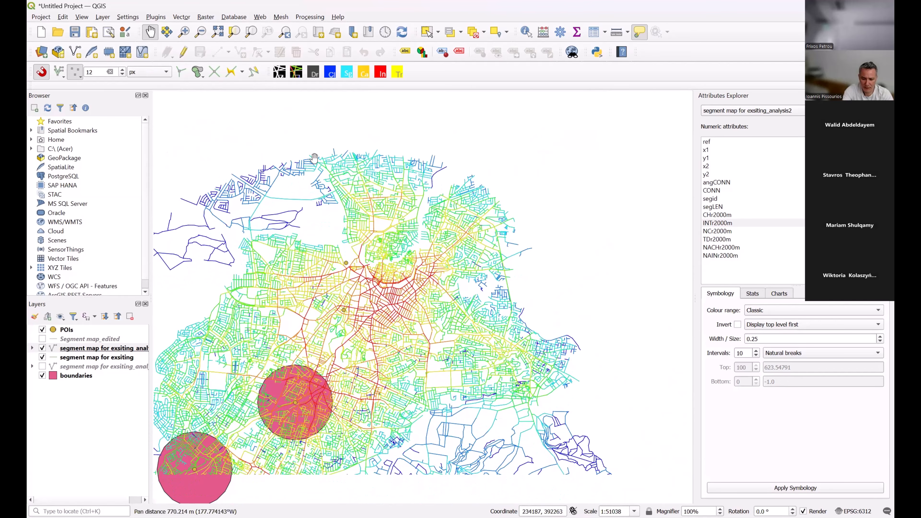
{"action": "left_click_drag", "start_coordinate": [499, 364], "coordinate": [505, 312]}
{"action": "mouse_move", "coordinate": [505, 313]}
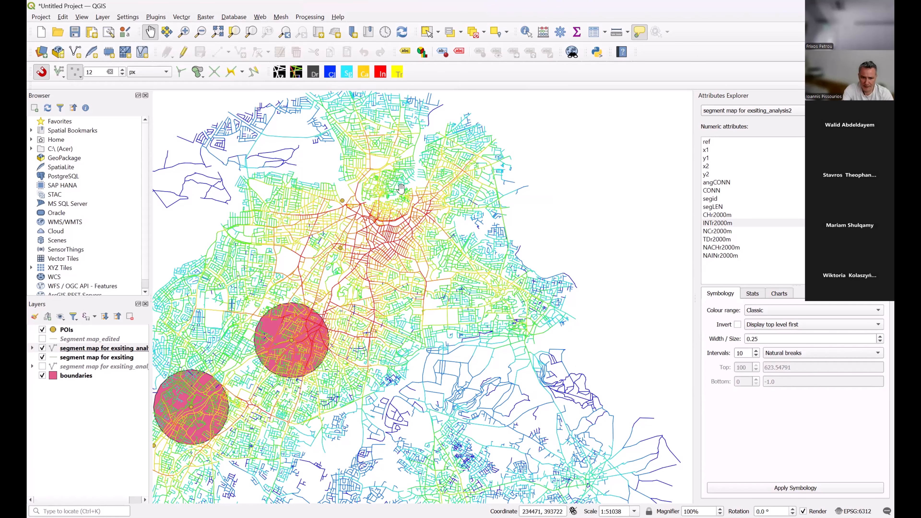
{"action": "left_click_drag", "start_coordinate": [401, 188], "coordinate": [409, 300]}
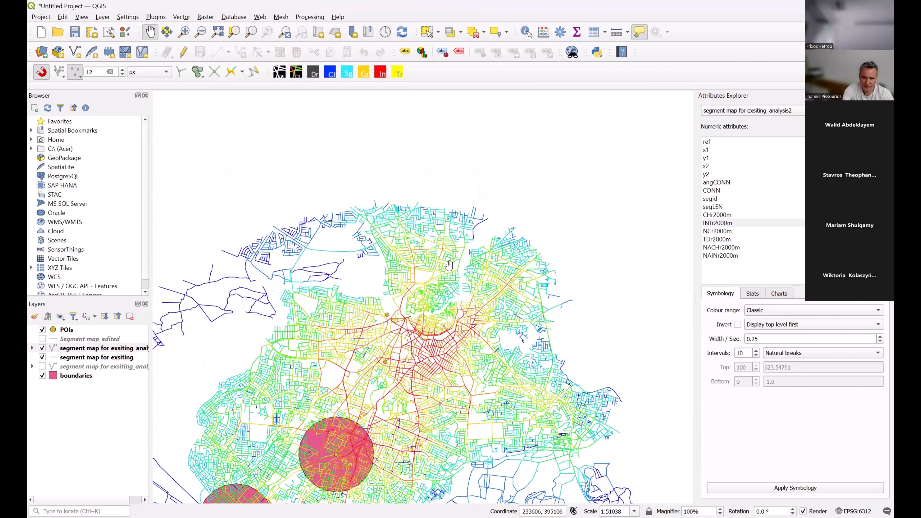
{"action": "mouse_move", "coordinate": [449, 266]}
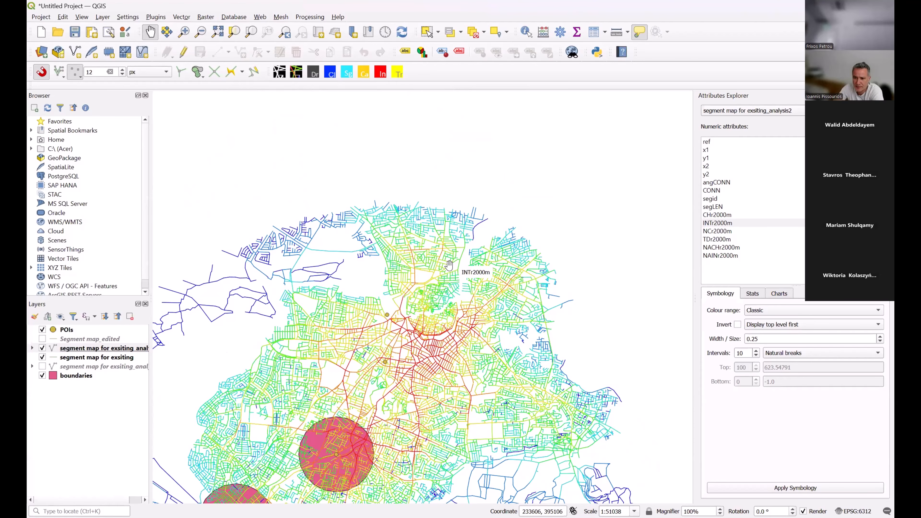
{"action": "left_click_drag", "start_coordinate": [449, 254], "coordinate": [450, 173]}
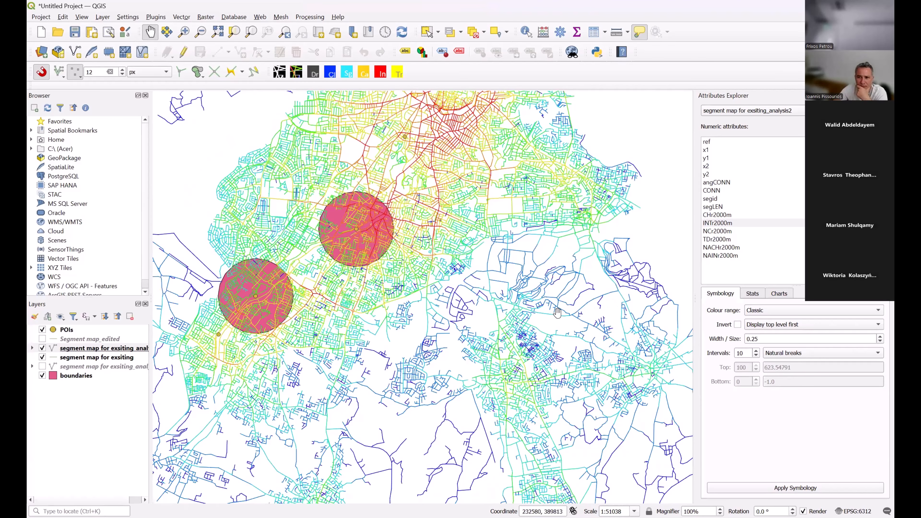
{"action": "mouse_move", "coordinate": [478, 428]}
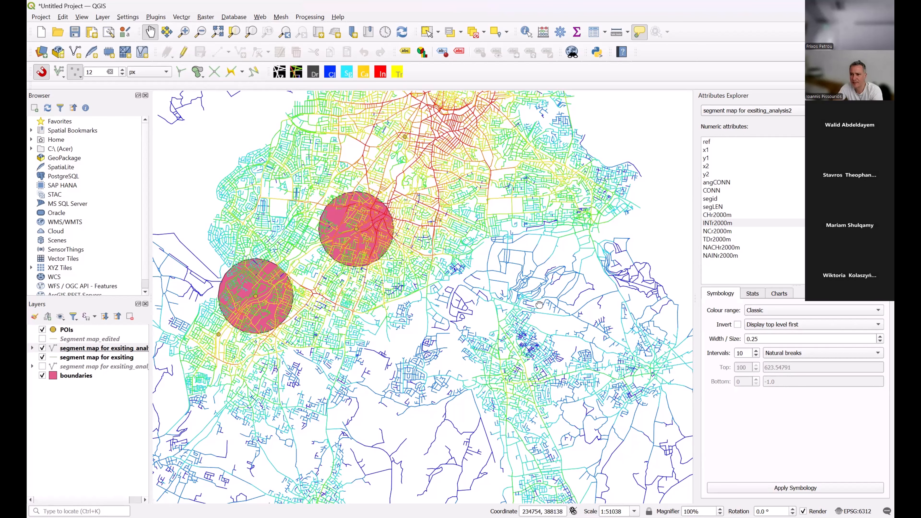
{"action": "left_click_drag", "start_coordinate": [538, 303], "coordinate": [529, 305]}
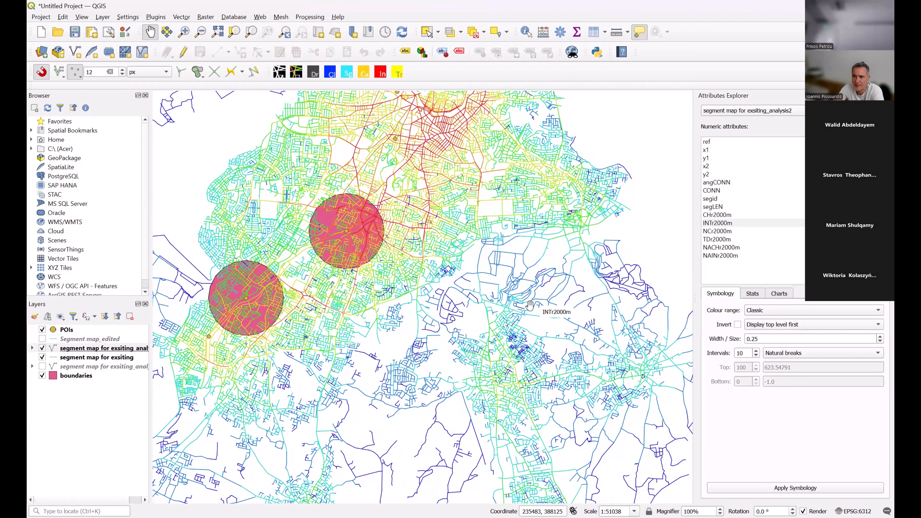
Add the OpenStreetMap XYZ tile layer to the project and place it beneath the boundaries layer.
{"action": "left_click", "coordinate": [32, 268]}
{"action": "scroll", "coordinate": [88, 220], "scroll_direction": "down", "scroll_amount": 1}
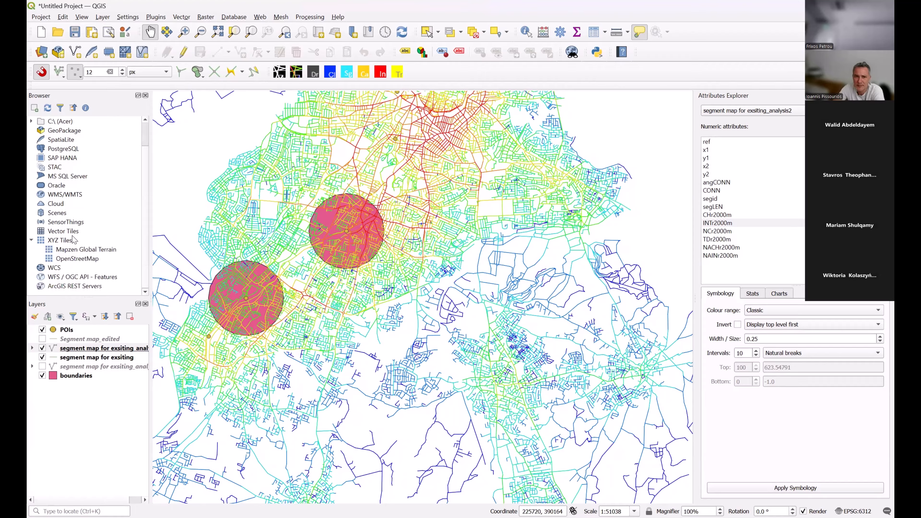
{"action": "right_click", "coordinate": [73, 258]}
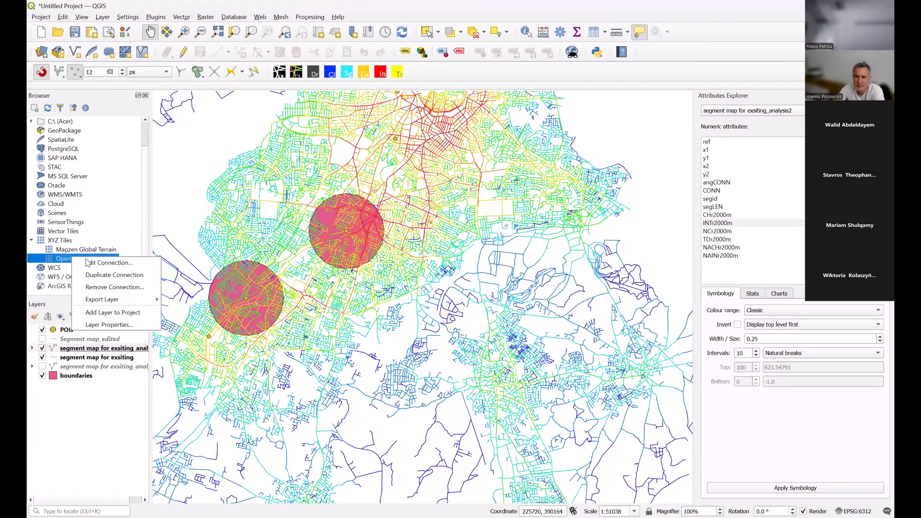
{"action": "left_click", "coordinate": [116, 314]}
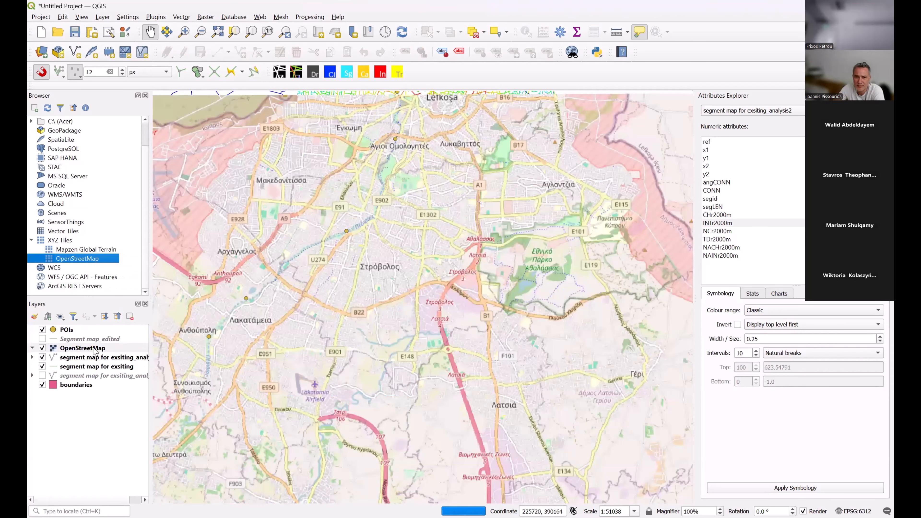
{"action": "left_click_drag", "start_coordinate": [94, 347], "coordinate": [96, 395]}
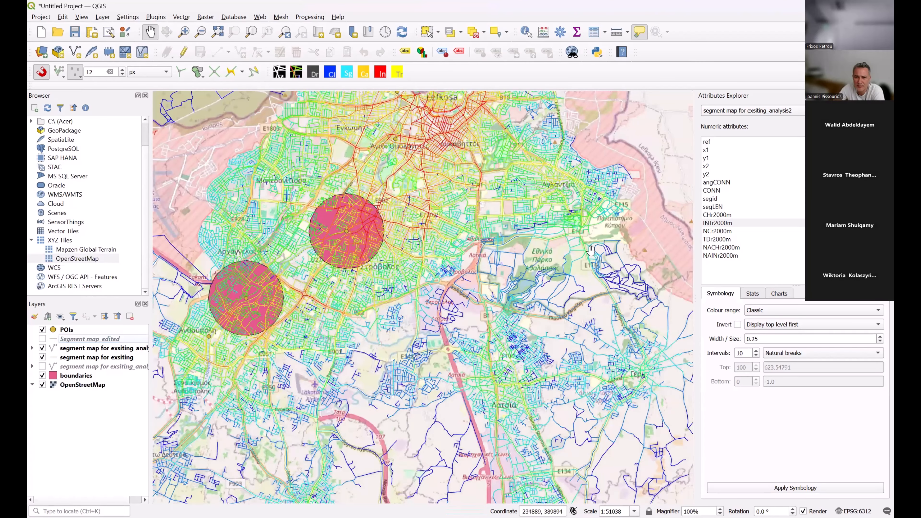
Examine the INTr2000m streets around the Athalassa national park with and without the OpenStreetMap basemap.
{"action": "scroll", "coordinate": [479, 319], "scroll_direction": "up", "scroll_amount": 1}
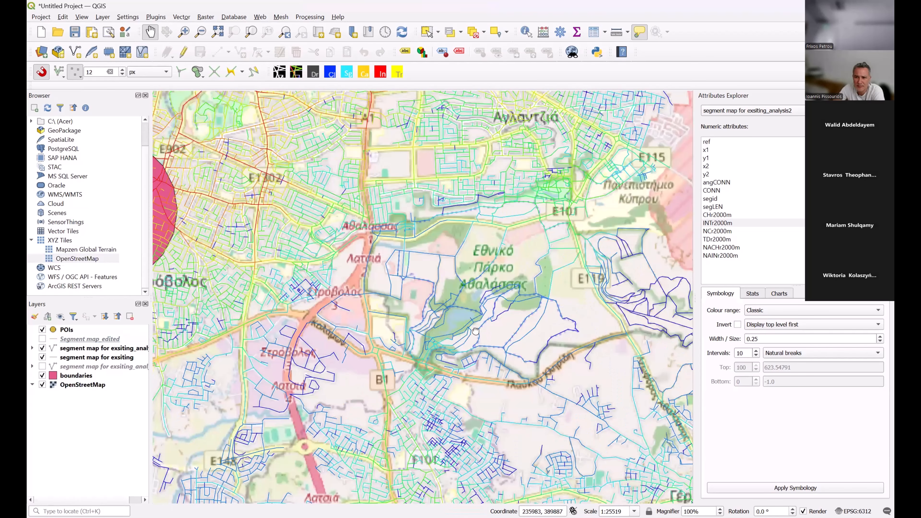
{"action": "left_click_drag", "start_coordinate": [506, 310], "coordinate": [439, 316]}
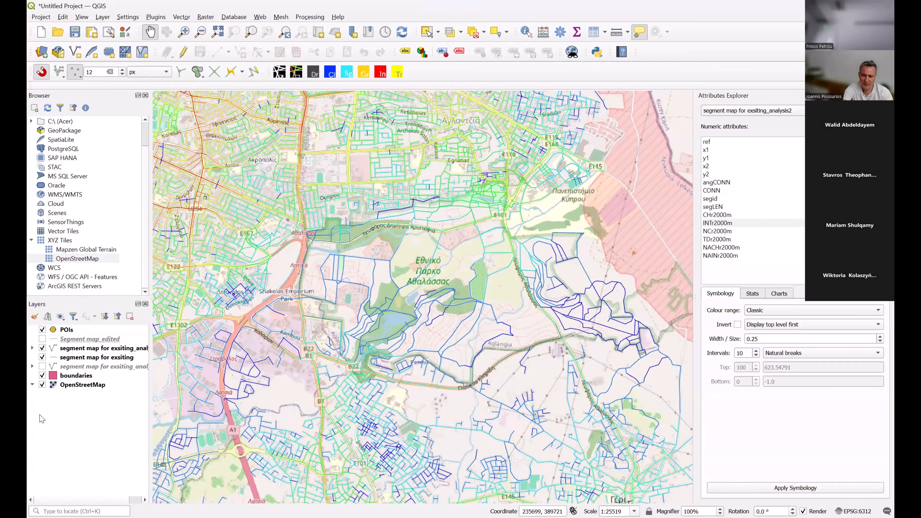
{"action": "left_click", "coordinate": [42, 384]}
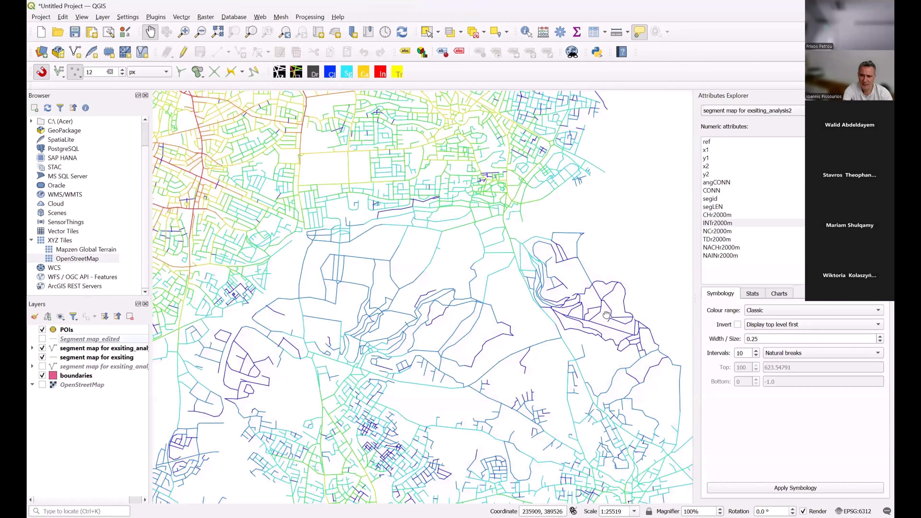
{"action": "left_click_drag", "start_coordinate": [606, 314], "coordinate": [487, 342]}
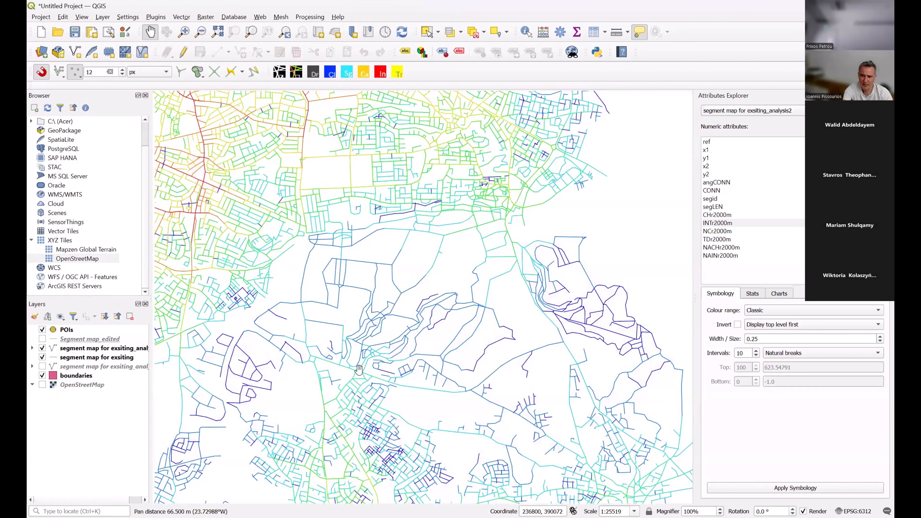
{"action": "scroll", "coordinate": [398, 345], "scroll_direction": "down", "scroll_amount": 1}
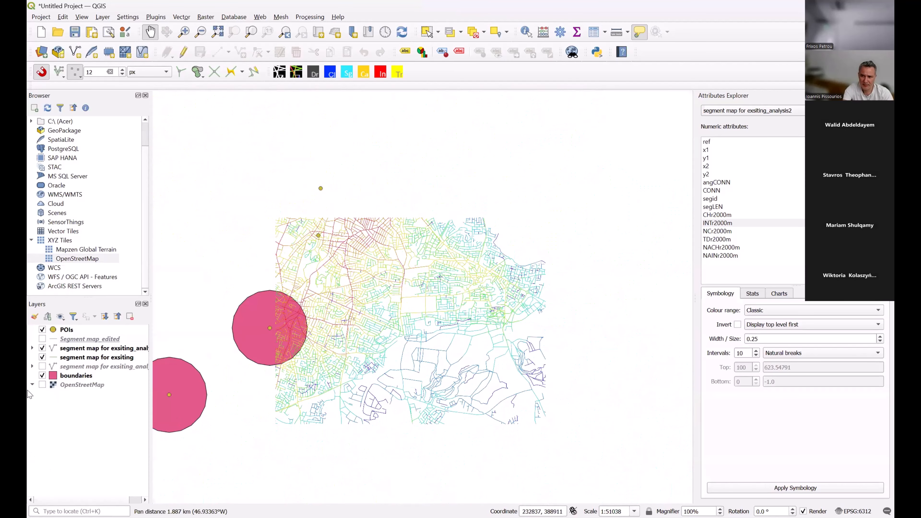
Show the OpenStreetMap basemap and examine the INTr2000m streets of the residential area west of the A1 motorway near Latsia.
{"action": "left_click", "coordinate": [42, 385]}
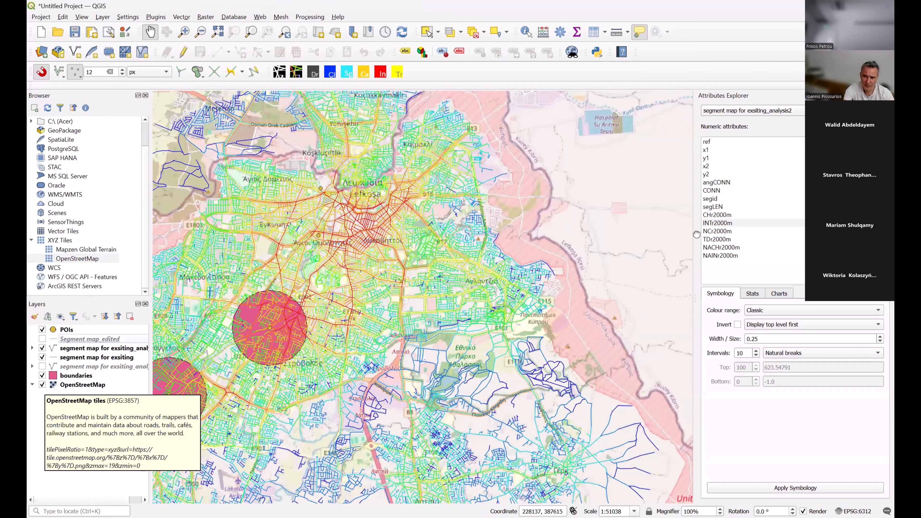
{"action": "left_click_drag", "start_coordinate": [310, 448], "coordinate": [341, 369]}
{"action": "scroll", "coordinate": [310, 448], "scroll_direction": "up", "scroll_amount": 1}
{"action": "left_click_drag", "start_coordinate": [313, 441], "coordinate": [337, 390]}
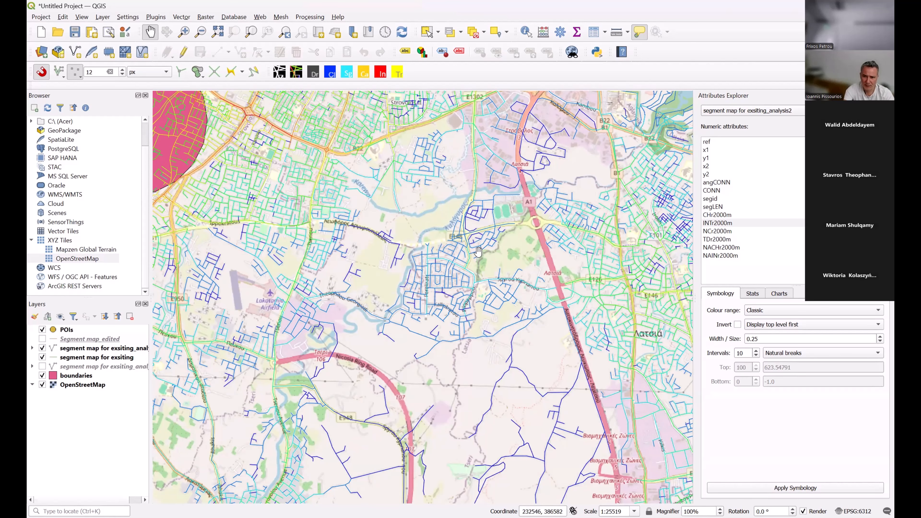
{"action": "scroll", "coordinate": [479, 252], "scroll_direction": "up", "scroll_amount": 1}
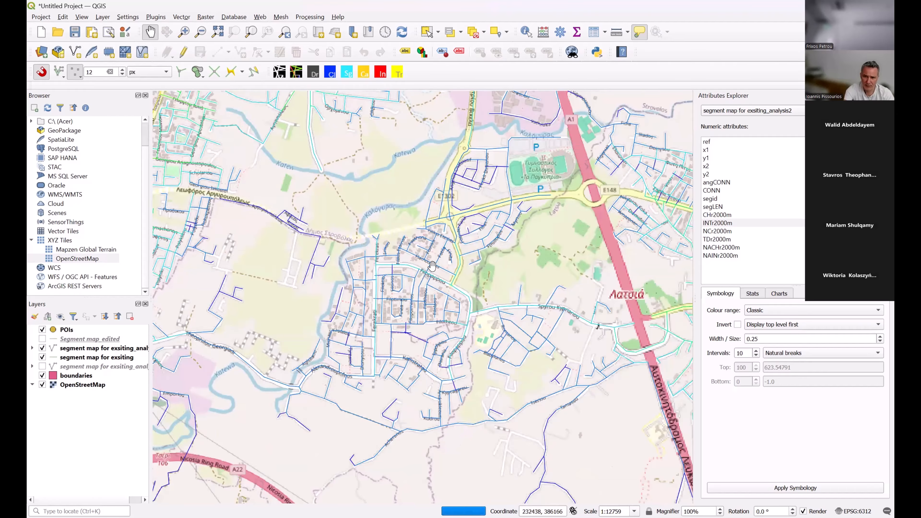
{"action": "scroll", "coordinate": [430, 267], "scroll_direction": "up", "scroll_amount": 1}
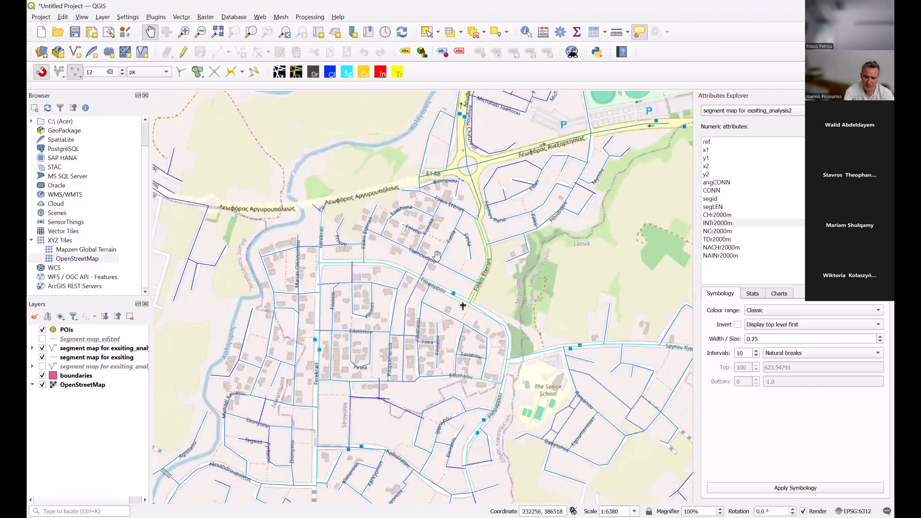
{"action": "scroll", "coordinate": [273, 222], "scroll_direction": "down", "scroll_amount": 2}
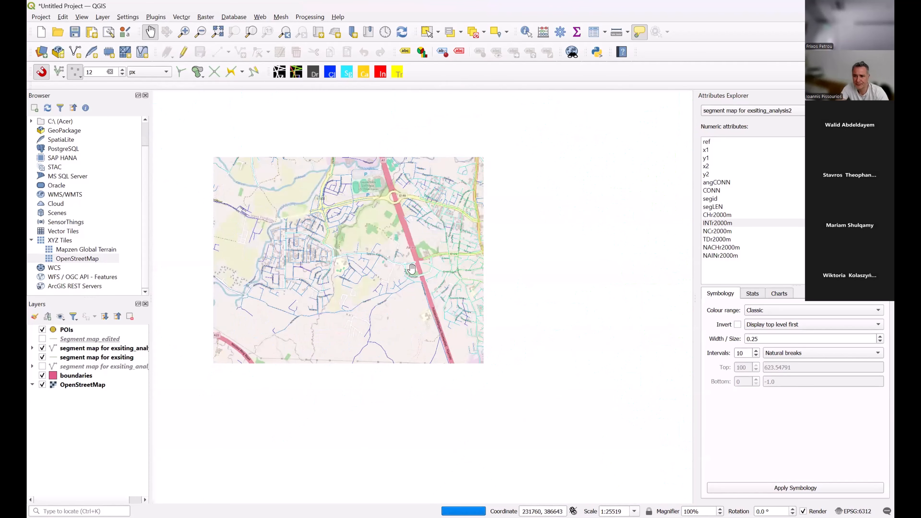
{"action": "left_click_drag", "start_coordinate": [411, 281], "coordinate": [408, 255]}
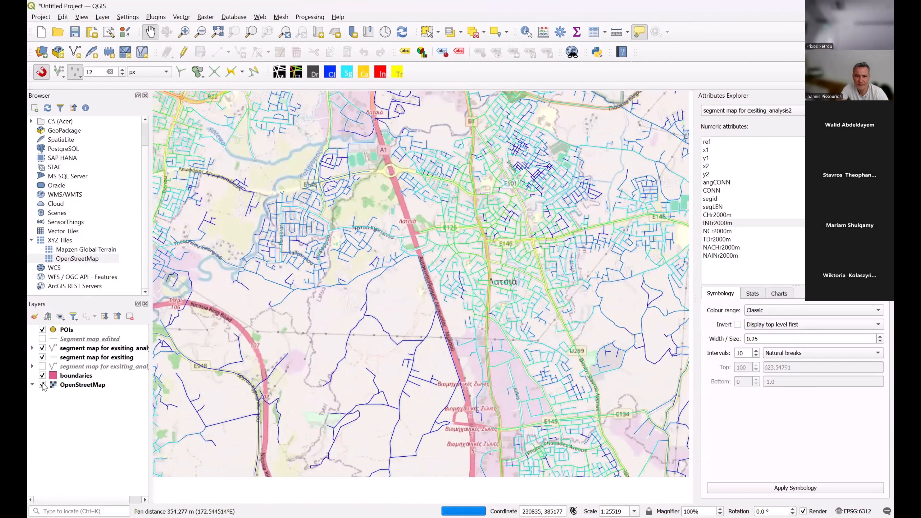
Hide the OpenStreetMap basemap, leaving the INTr2000m segment map, points of interest and boundary circles displayed.
{"action": "left_click", "coordinate": [42, 385]}
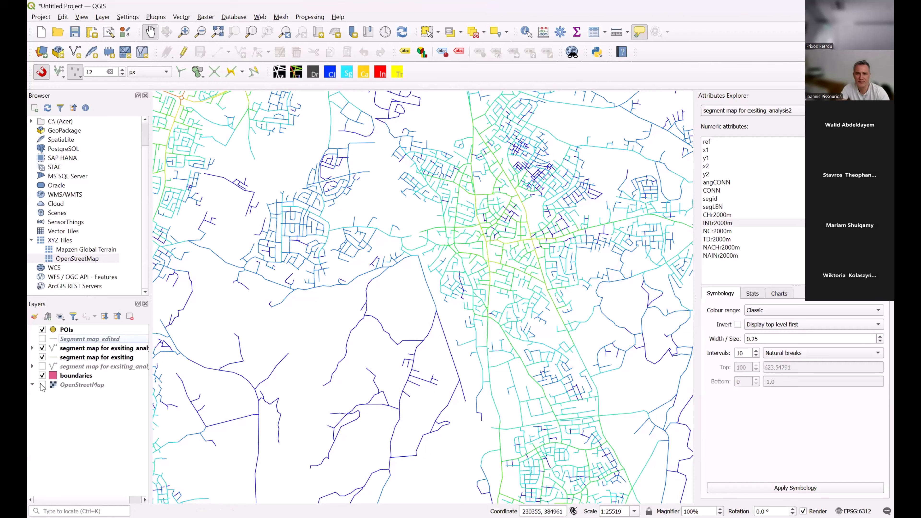
{"action": "left_click", "coordinate": [42, 385]}
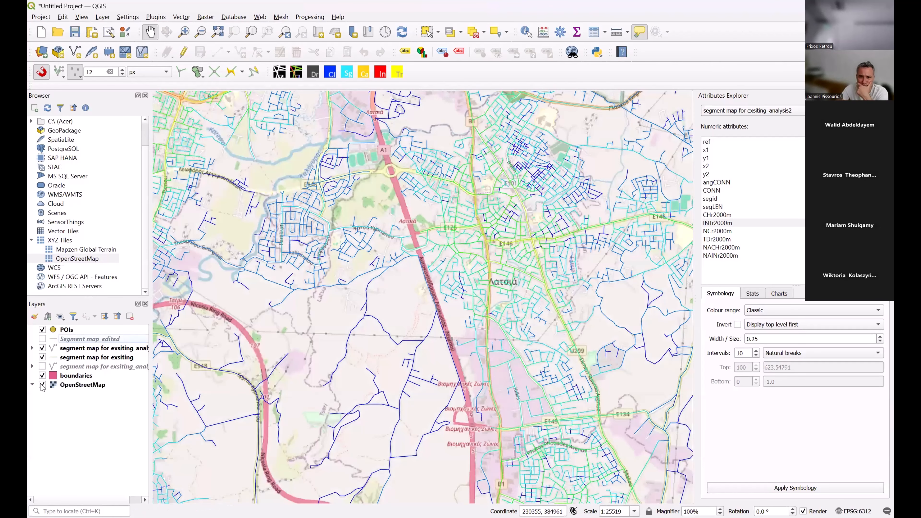
{"action": "left_click", "coordinate": [42, 385]}
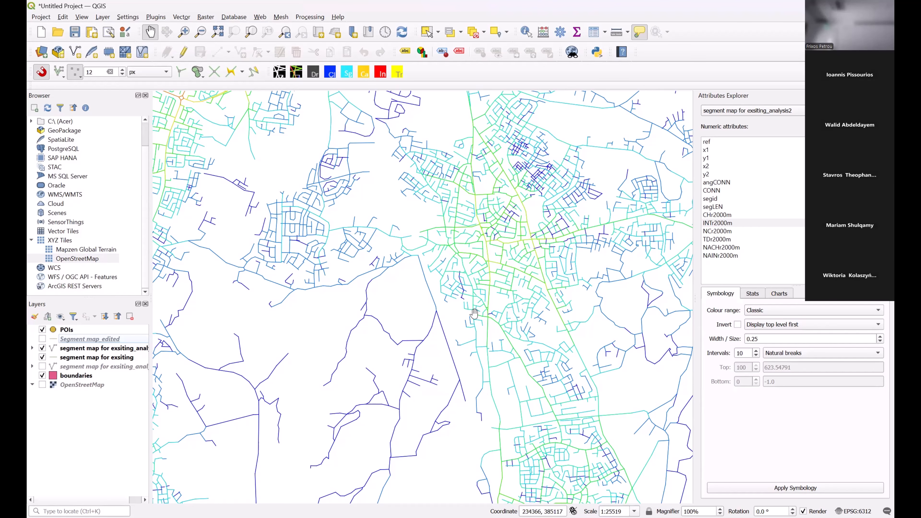
{"action": "scroll", "coordinate": [516, 221], "scroll_direction": "down", "scroll_amount": 1}
{"action": "scroll", "coordinate": [516, 221], "scroll_direction": "down", "scroll_amount": 1}
{"action": "left_click_drag", "start_coordinate": [516, 221], "coordinate": [526, 280]}
{"action": "scroll", "coordinate": [495, 173], "scroll_direction": "up", "scroll_amount": 1}
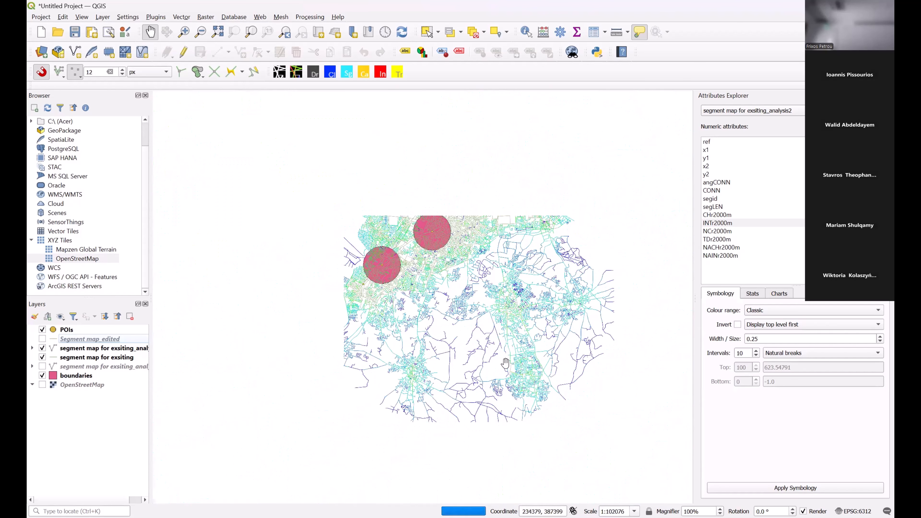
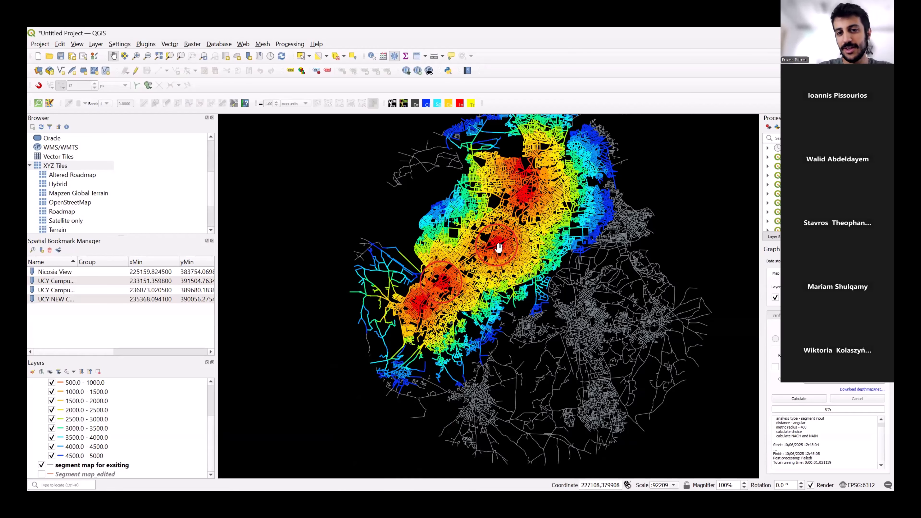
Examine the full distance range of the Segment map_edited_catchment layer around the two boundary circles.
{"action": "left_click_drag", "start_coordinate": [495, 246], "coordinate": [470, 271]}
{"action": "scroll", "coordinate": [470, 273], "scroll_direction": "up", "scroll_amount": 1}
{"action": "left_click_drag", "start_coordinate": [500, 243], "coordinate": [446, 304]}
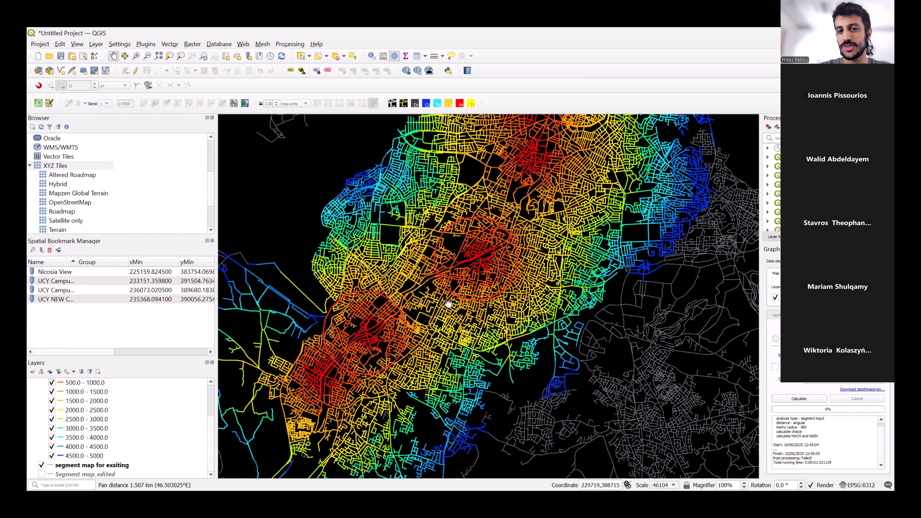
{"action": "scroll", "coordinate": [483, 246], "scroll_direction": "down", "scroll_amount": 1}
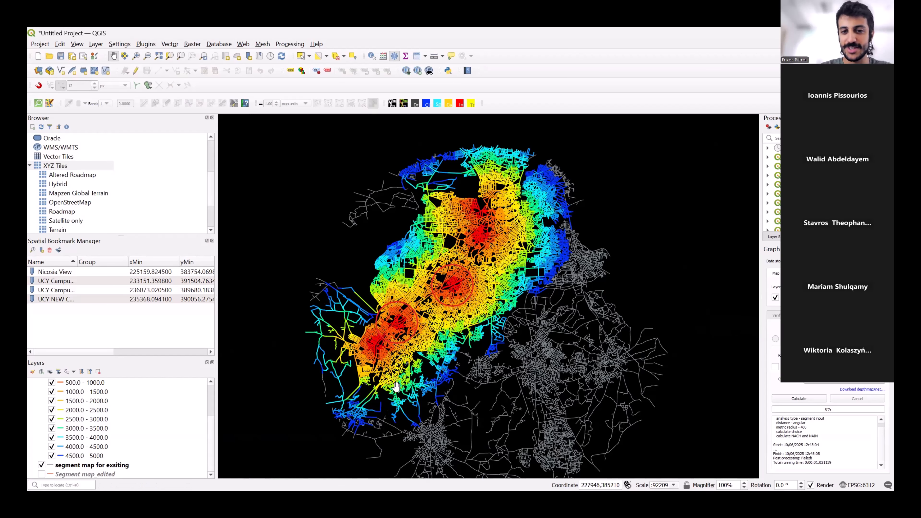
{"action": "scroll", "coordinate": [410, 380], "scroll_direction": "up", "scroll_amount": 1}
{"action": "left_click_drag", "start_coordinate": [488, 292], "coordinate": [464, 326]}
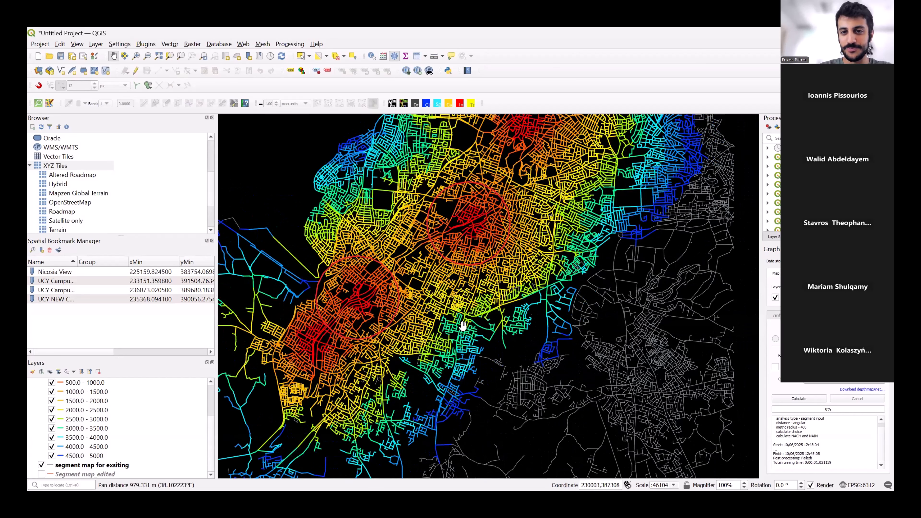
{"action": "scroll", "coordinate": [463, 325], "scroll_direction": "down", "scroll_amount": 1}
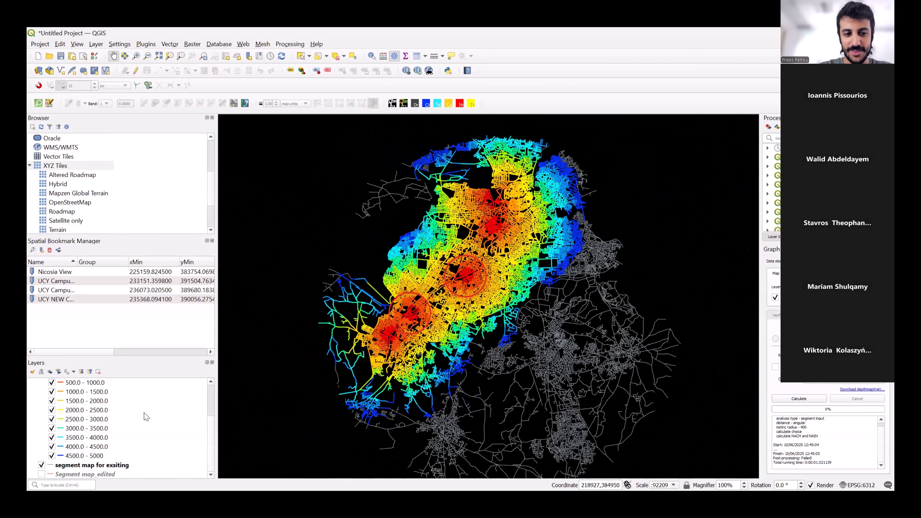
Hide all distance classes from 2000.0 to 5000 in the Segment map_edited_catchment layer.
{"action": "left_click", "coordinate": [51, 419]}
{"action": "left_click", "coordinate": [52, 428]}
{"action": "left_click", "coordinate": [51, 437]}
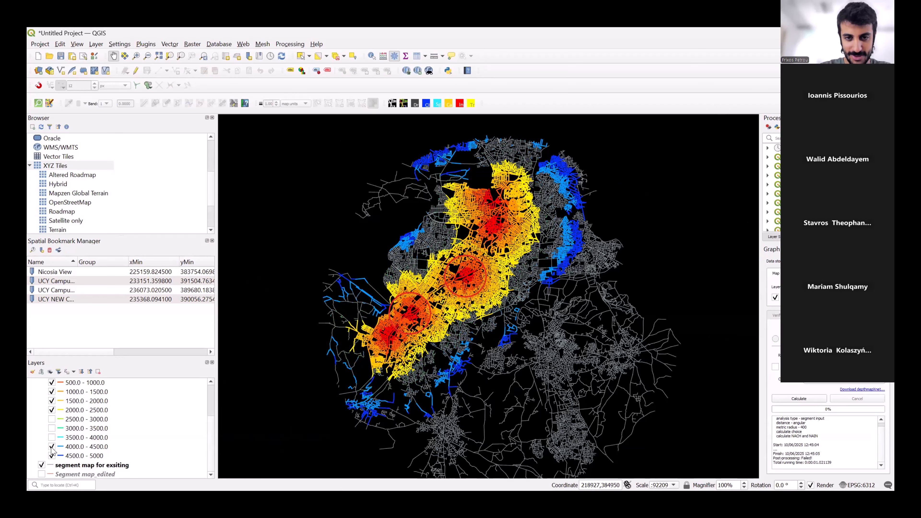
{"action": "left_click", "coordinate": [51, 447]}
{"action": "left_click", "coordinate": [51, 456]}
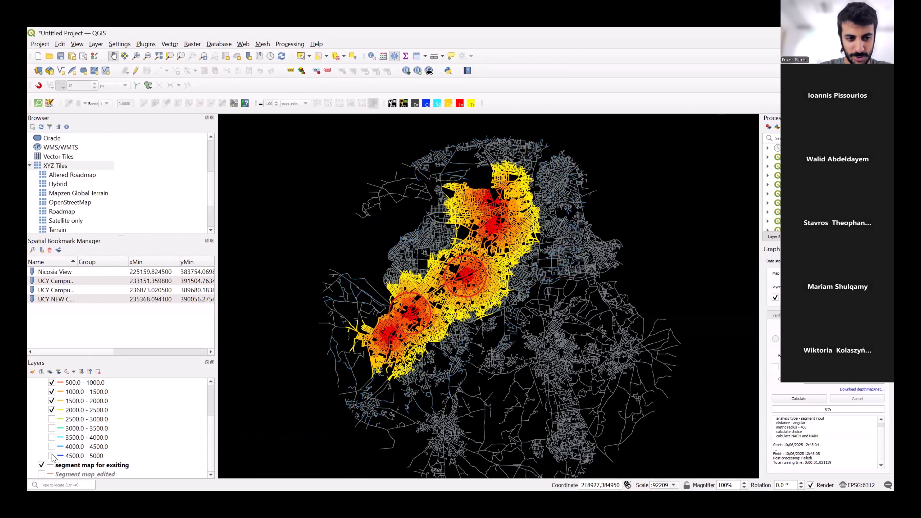
{"action": "left_click", "coordinate": [51, 410]}
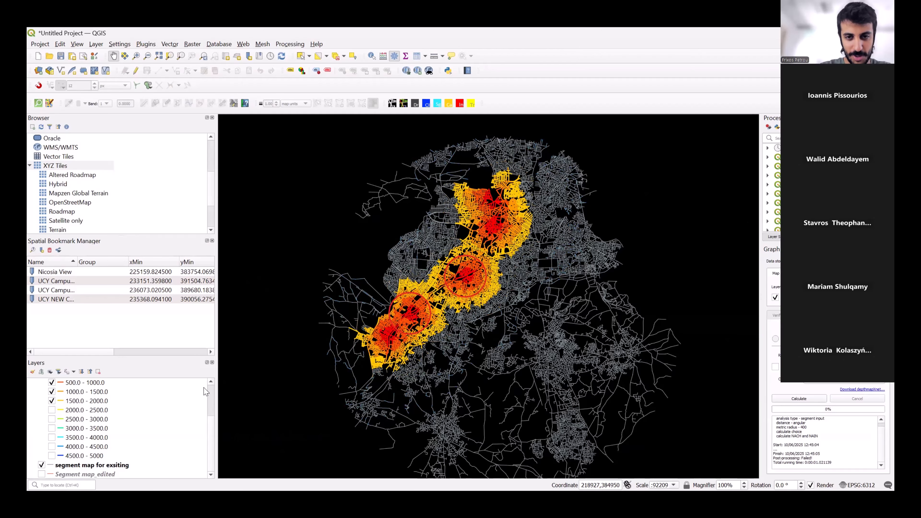
Hide the 1500.0 - 2000.0 and 1000.0 - 1500.0 classes of Segment map_edited_catchment and compare the remaining streets with the boundary circles.
{"action": "left_click", "coordinate": [488, 298]}
{"action": "left_click_drag", "start_coordinate": [487, 298], "coordinate": [474, 331]}
{"action": "scroll", "coordinate": [429, 325], "scroll_direction": "up", "scroll_amount": 1}
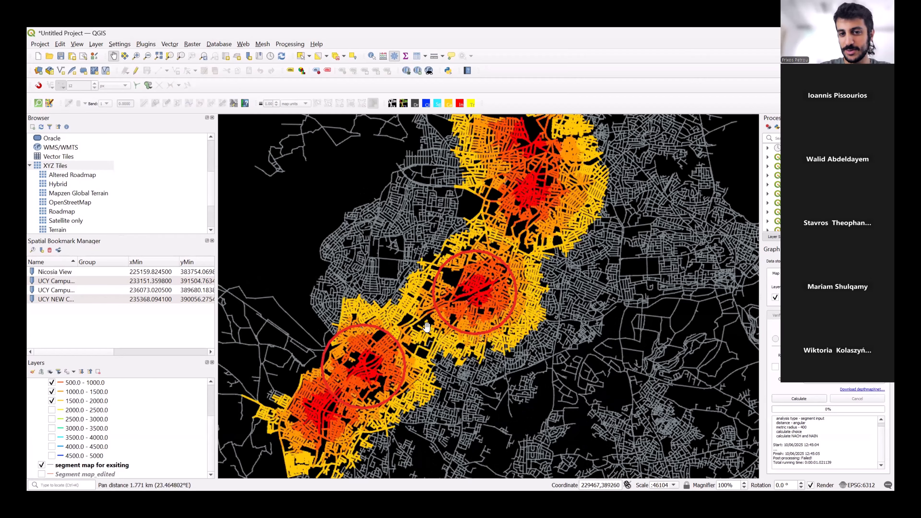
{"action": "left_click_drag", "start_coordinate": [433, 388], "coordinate": [444, 360]}
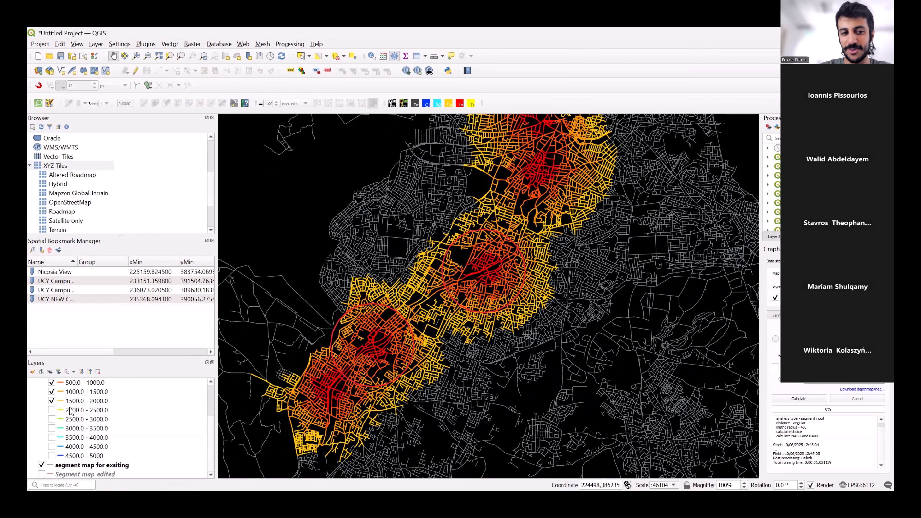
{"action": "left_click", "coordinate": [51, 401]}
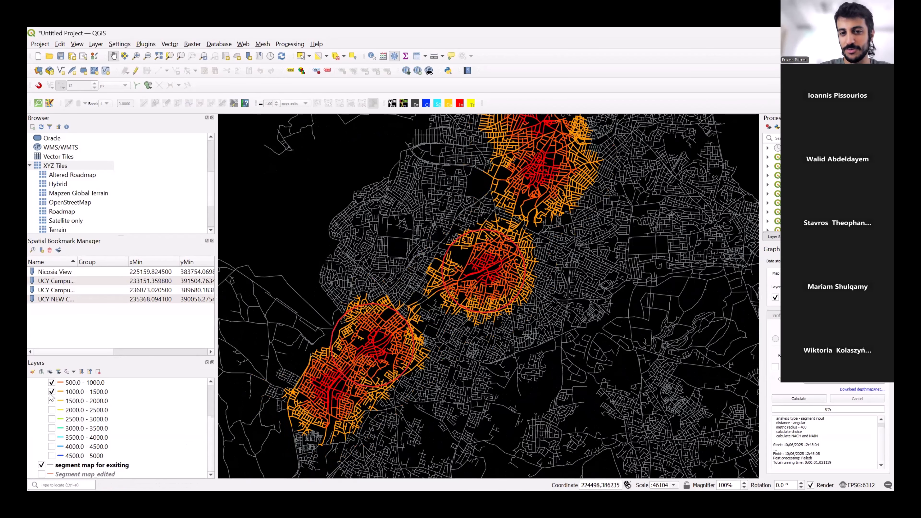
{"action": "left_click", "coordinate": [52, 393]}
{"action": "left_click_drag", "start_coordinate": [479, 286], "coordinate": [466, 297]}
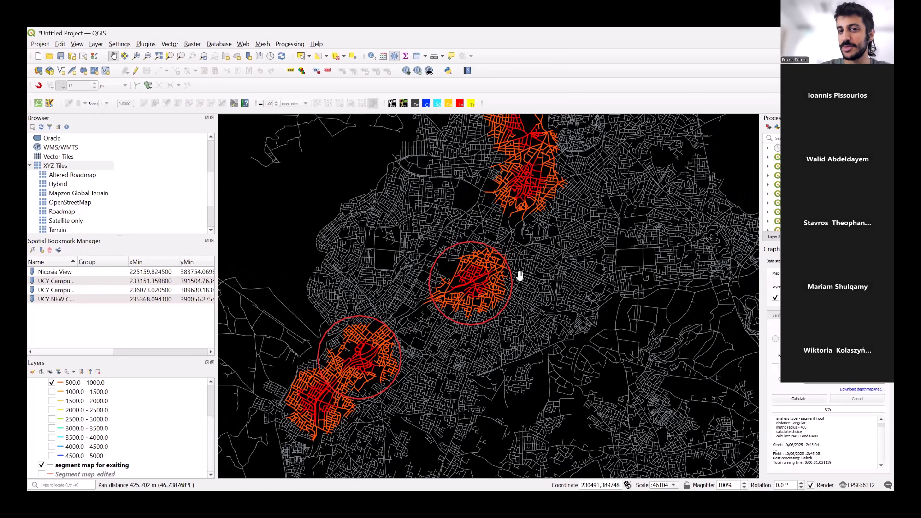
{"action": "scroll", "coordinate": [512, 293], "scroll_direction": "down", "scroll_amount": 1}
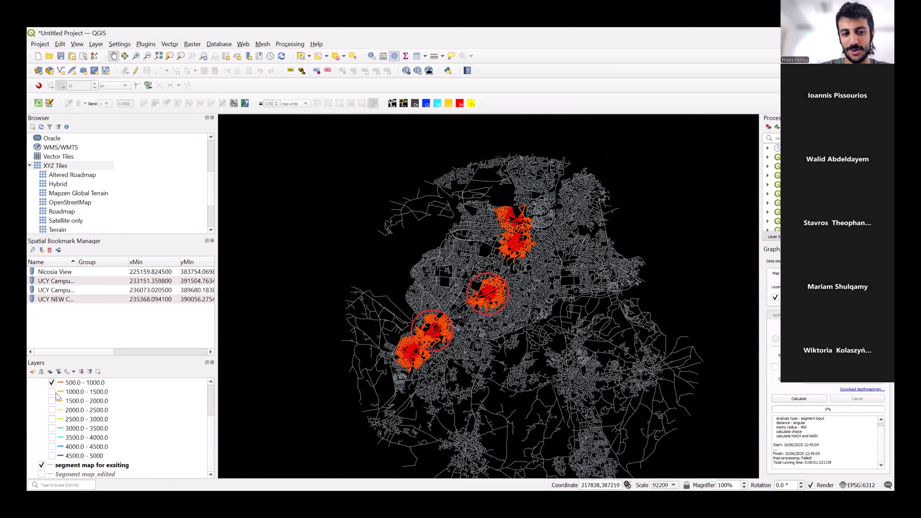
Hide the Segment map_edited_catchment layer and show the segment map for exsiting_catchment layer instead.
{"action": "scroll", "coordinate": [54, 398], "scroll_direction": "up", "scroll_amount": 2}
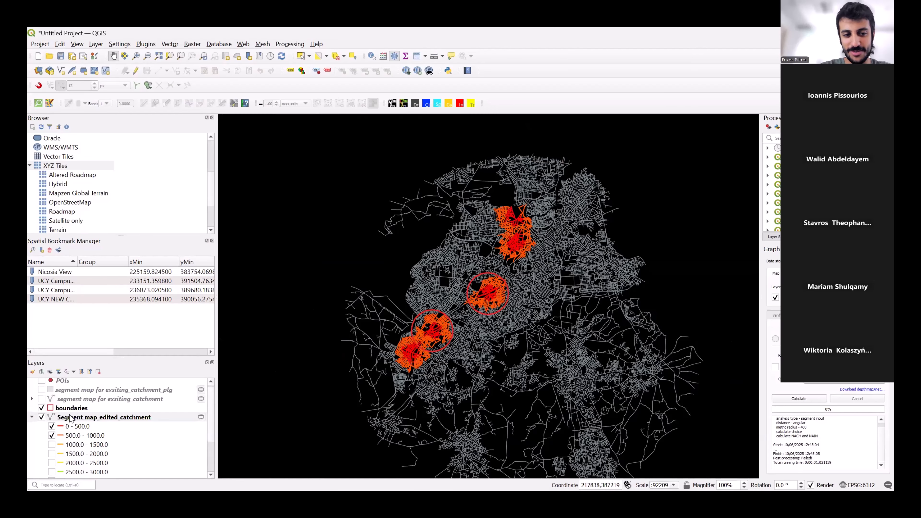
{"action": "left_click", "coordinate": [42, 417]}
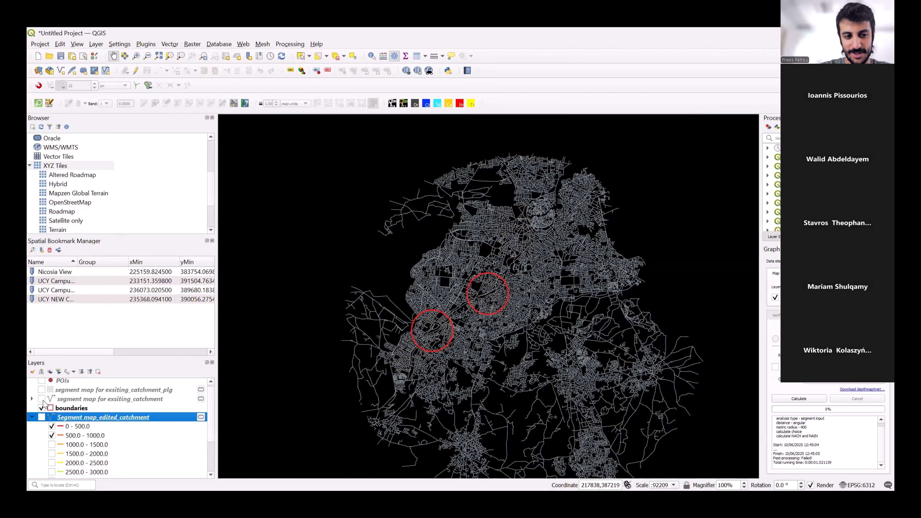
{"action": "left_click", "coordinate": [41, 399]}
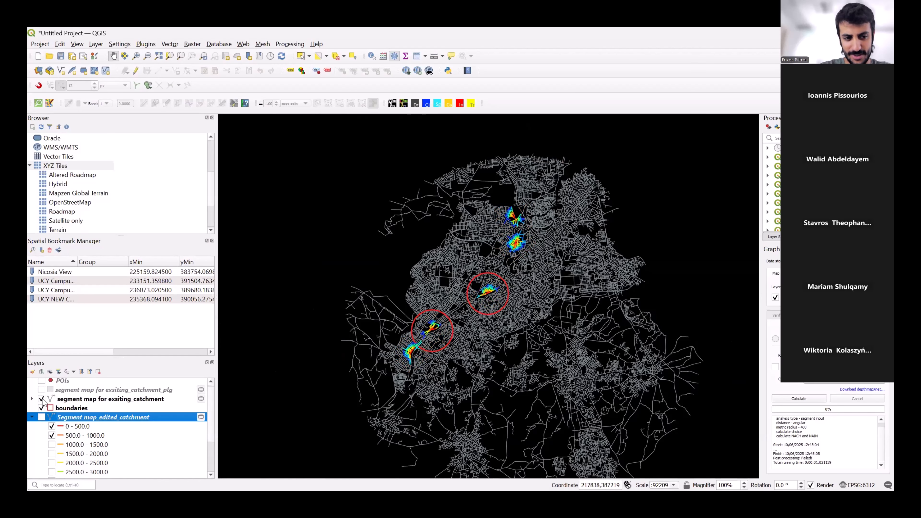
{"action": "scroll", "coordinate": [468, 336], "scroll_direction": "up", "scroll_amount": 2}
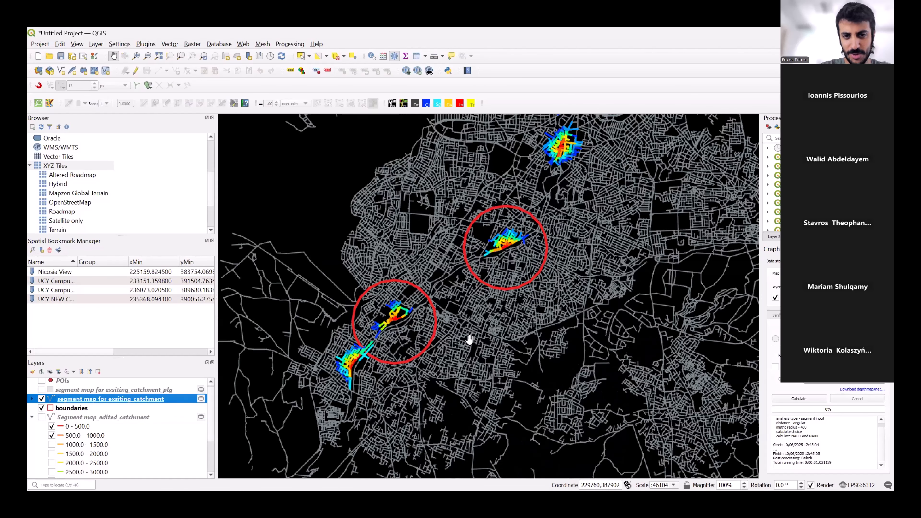
{"action": "left_click_drag", "start_coordinate": [465, 308], "coordinate": [479, 317]}
{"action": "scroll", "coordinate": [478, 317], "scroll_direction": "down", "scroll_amount": 1}
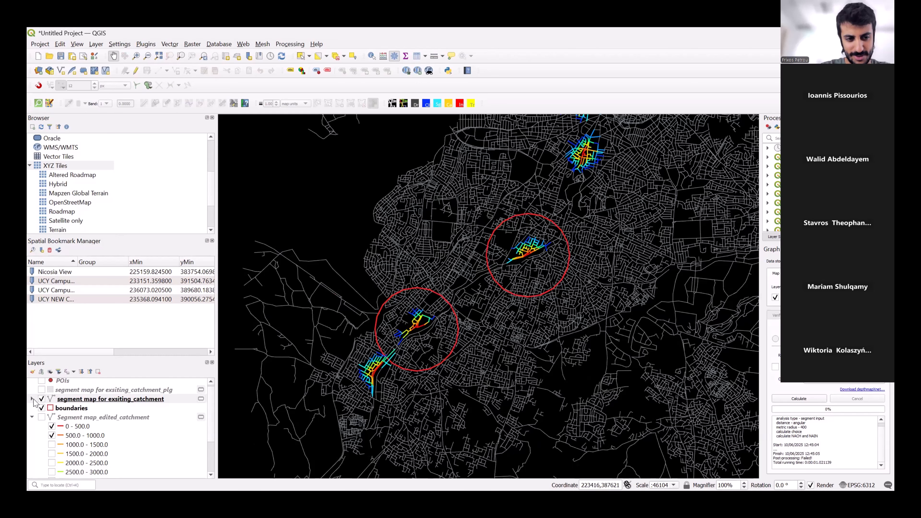
Expand the legend of segment map for exsiting_catchment, check its distance classes against the map and collapse it again.
{"action": "left_click", "coordinate": [32, 399]}
{"action": "scroll", "coordinate": [116, 437], "scroll_direction": "down", "scroll_amount": 1}
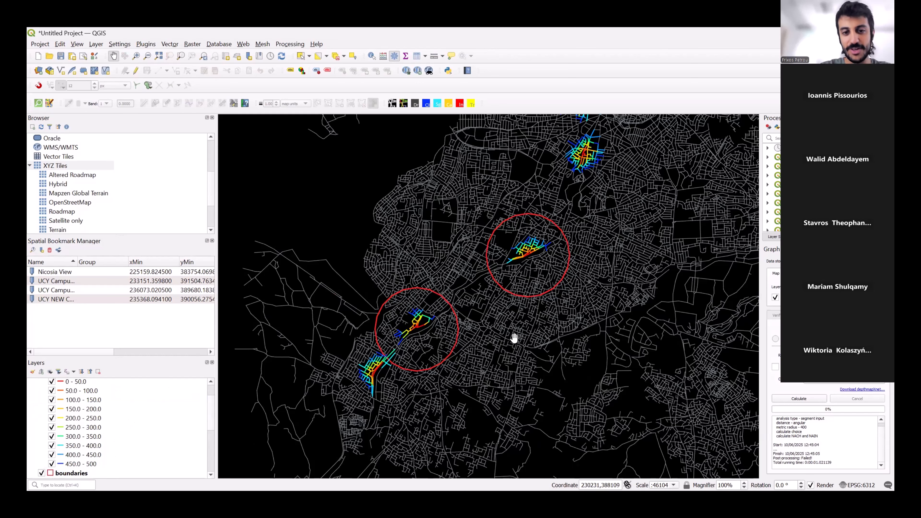
{"action": "scroll", "coordinate": [404, 354], "scroll_direction": "up", "scroll_amount": 1}
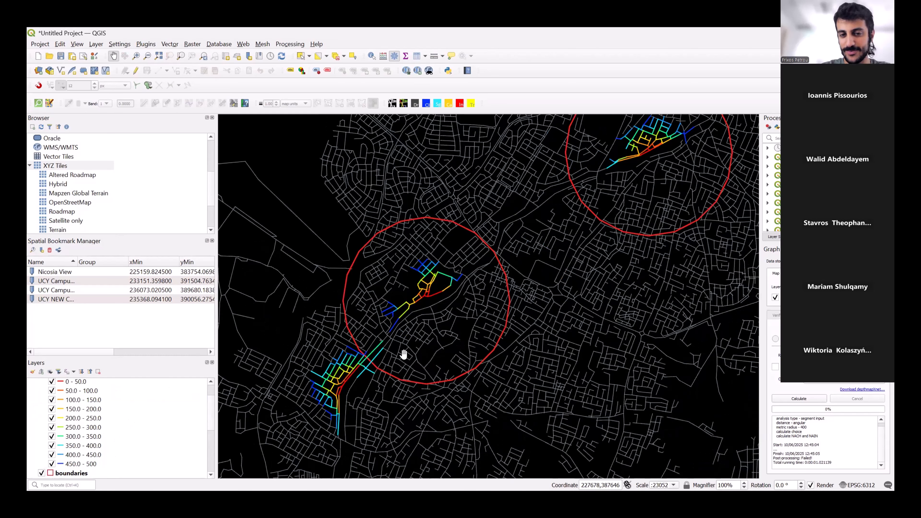
{"action": "scroll", "coordinate": [403, 353], "scroll_direction": "down", "scroll_amount": 1}
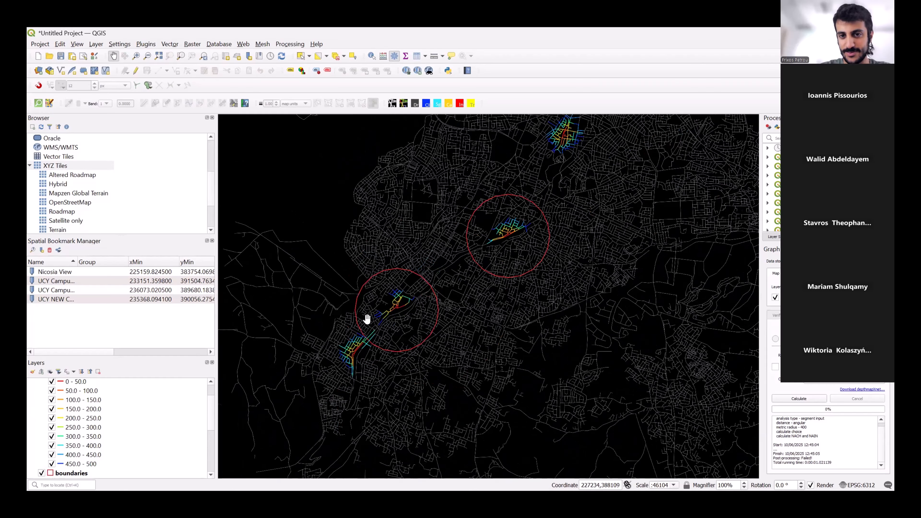
{"action": "scroll", "coordinate": [103, 400], "scroll_direction": "up", "scroll_amount": 1}
{"action": "left_click", "coordinate": [32, 400]}
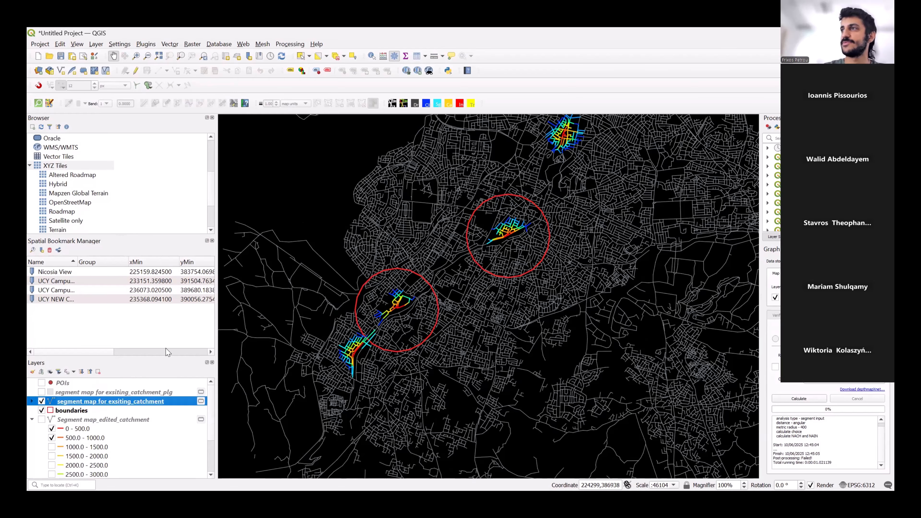
Examine the coloured catchment streets inside the two boundary circles in close-up.
{"action": "left_click_drag", "start_coordinate": [468, 193], "coordinate": [446, 239]}
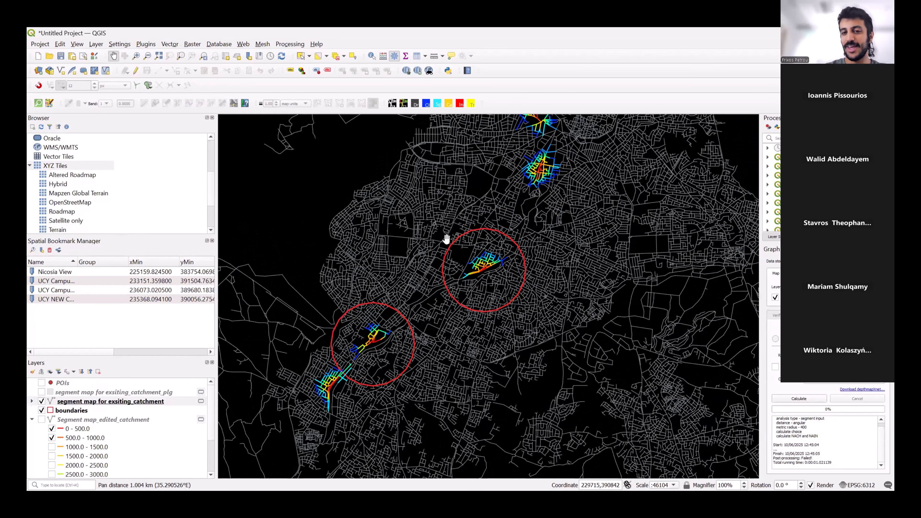
{"action": "scroll", "coordinate": [487, 284], "scroll_direction": "up", "scroll_amount": 1}
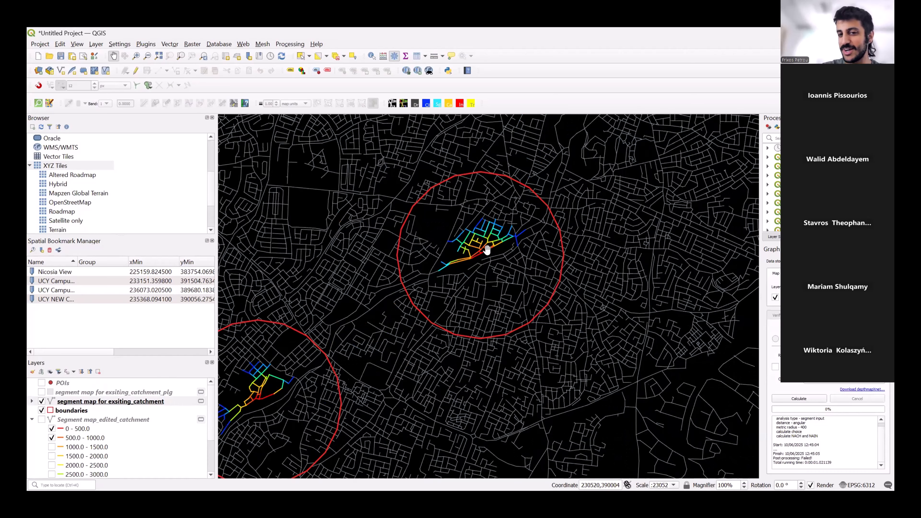
{"action": "scroll", "coordinate": [480, 253], "scroll_direction": "up", "scroll_amount": 1}
{"action": "scroll", "coordinate": [459, 279], "scroll_direction": "down", "scroll_amount": 1}
{"action": "left_click_drag", "start_coordinate": [459, 287], "coordinate": [529, 246]}
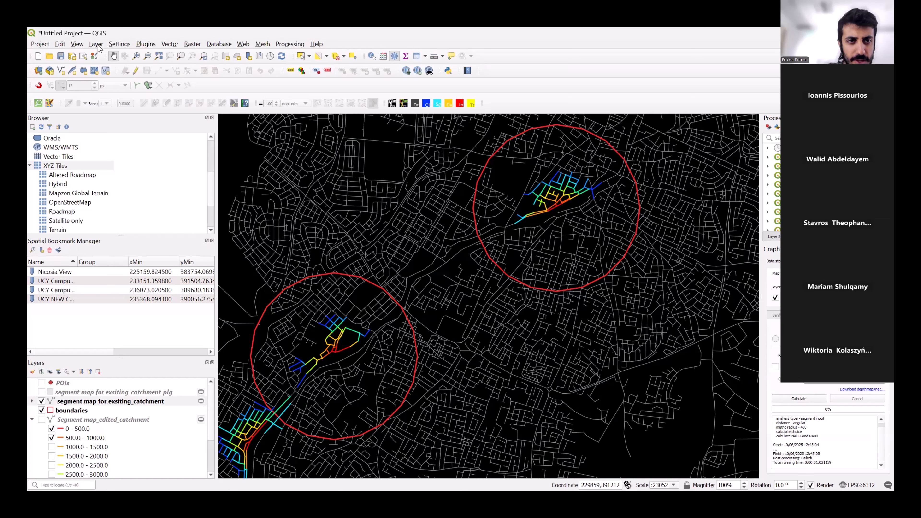
Look up the Spatial Bookmark Manager in the list of available panels and close the list.
{"action": "left_click", "coordinate": [78, 45]}
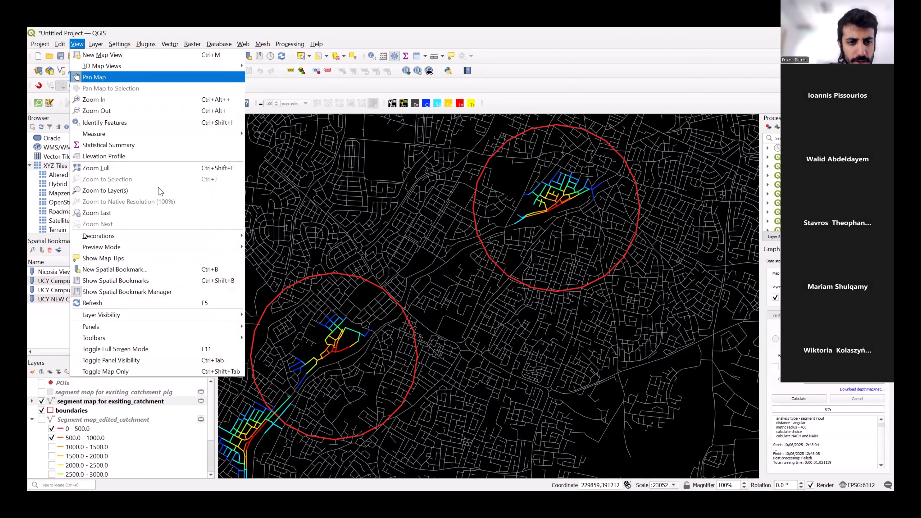
{"action": "mouse_move", "coordinate": [234, 327]}
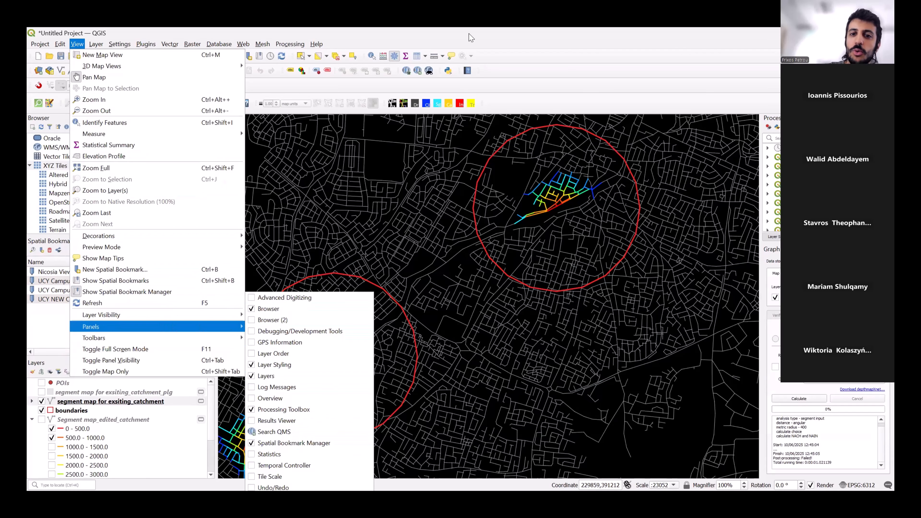
{"action": "left_click", "coordinate": [361, 230]}
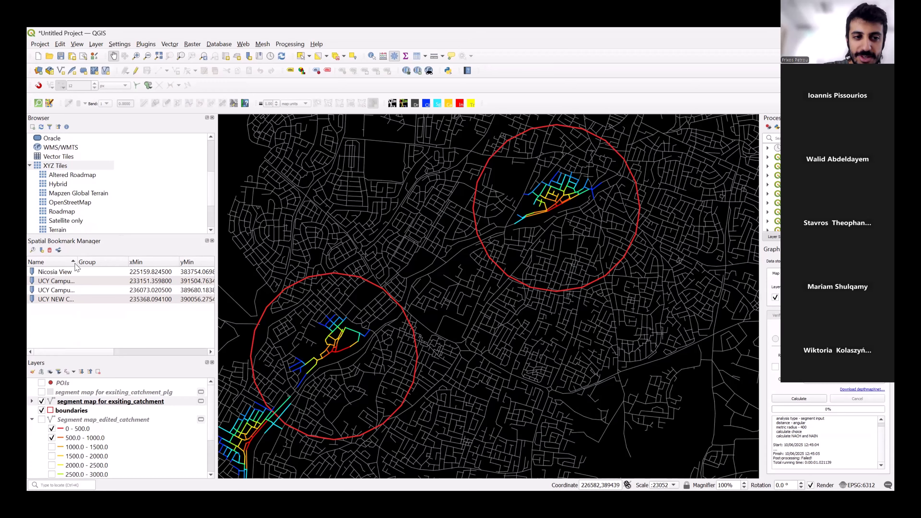
Zoom to the UCY Campus NEW spatial bookmark, move away and return to it, and finish with an overview of the whole network.
{"action": "double_click", "coordinate": [59, 290]}
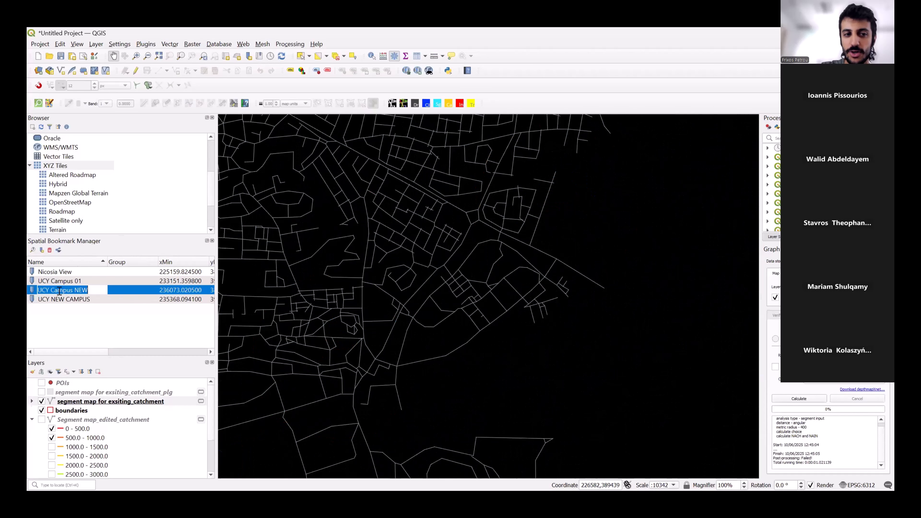
{"action": "left_click", "coordinate": [77, 320]}
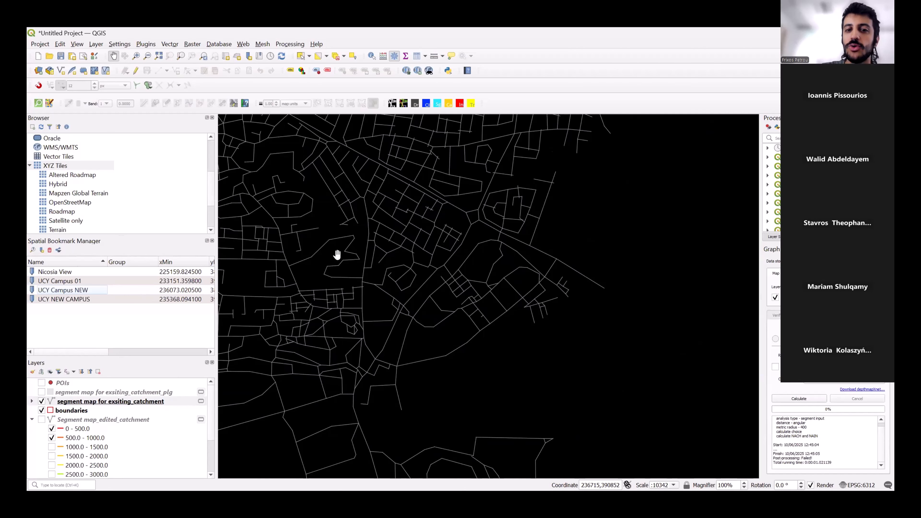
{"action": "left_click_drag", "start_coordinate": [479, 273], "coordinate": [602, 354]}
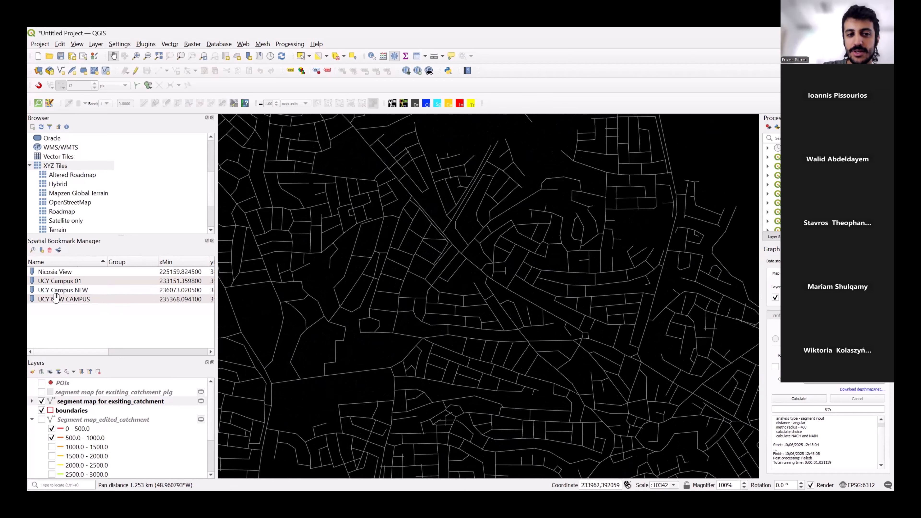
{"action": "double_click", "coordinate": [61, 290]}
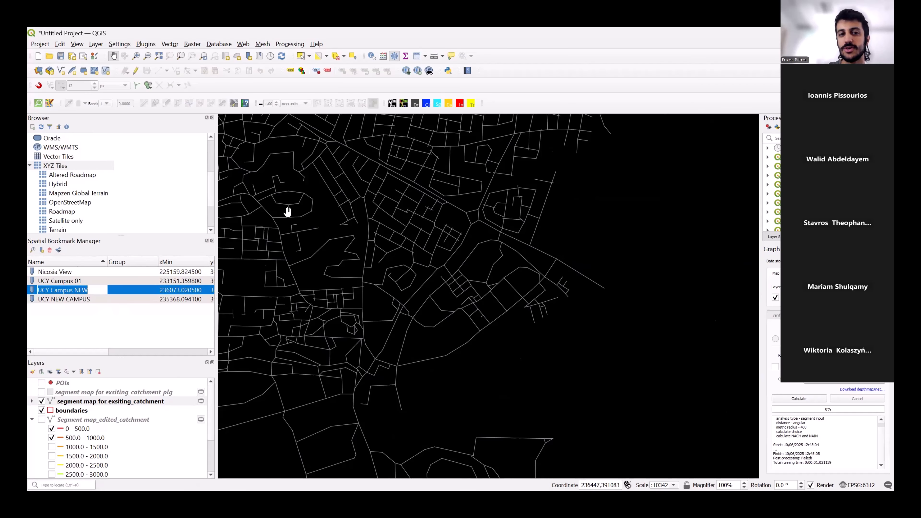
{"action": "left_click_drag", "start_coordinate": [287, 210], "coordinate": [551, 309]}
{"action": "left_click_drag", "start_coordinate": [427, 244], "coordinate": [485, 307]}
{"action": "scroll", "coordinate": [435, 312], "scroll_direction": "down", "scroll_amount": 3}
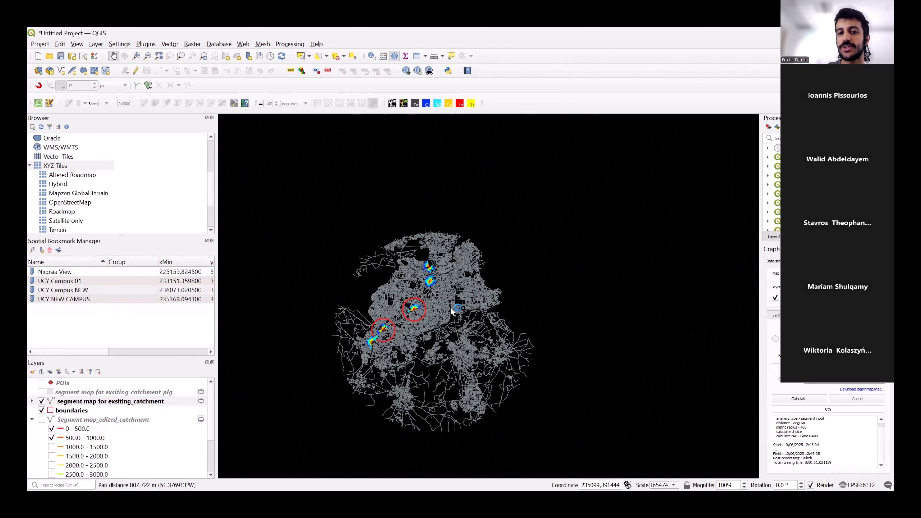
Zoom to the UCY Campus 01 spatial bookmark and examine the coloured catchment of the old town centre to its west.
{"action": "double_click", "coordinate": [45, 282]}
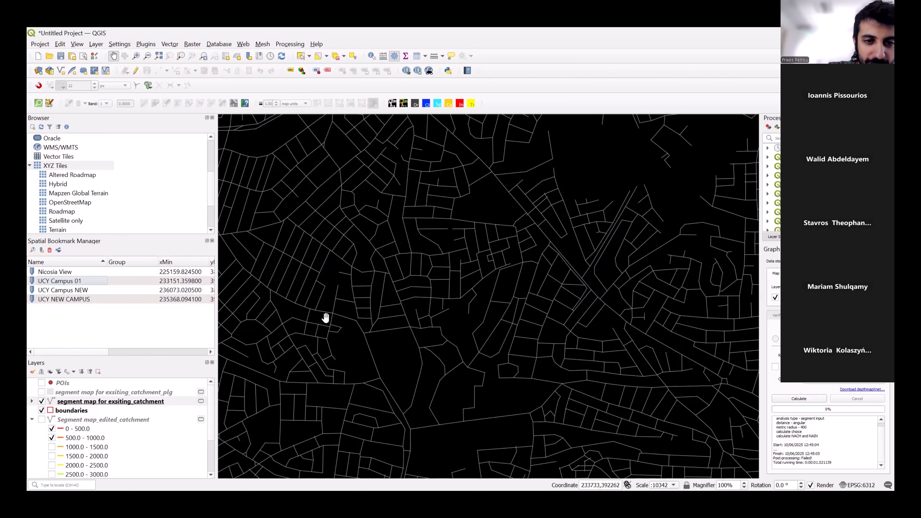
{"action": "left_click_drag", "start_coordinate": [540, 254], "coordinate": [617, 228]}
{"action": "left_click_drag", "start_coordinate": [345, 185], "coordinate": [525, 333]}
{"action": "left_click_drag", "start_coordinate": [299, 230], "coordinate": [456, 343]}
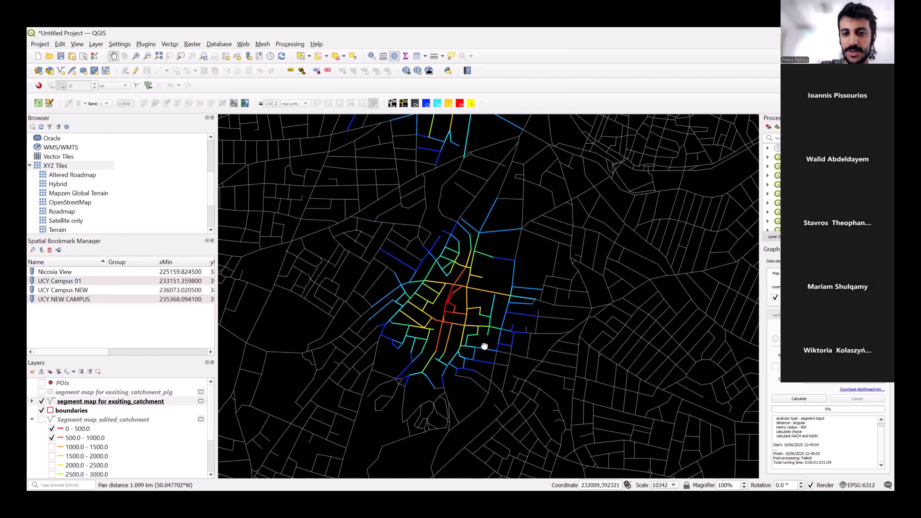
{"action": "scroll", "coordinate": [481, 286], "scroll_direction": "down", "scroll_amount": 1}
{"action": "scroll", "coordinate": [491, 304], "scroll_direction": "up", "scroll_amount": 1}
{"action": "left_click_drag", "start_coordinate": [509, 270], "coordinate": [504, 298]}
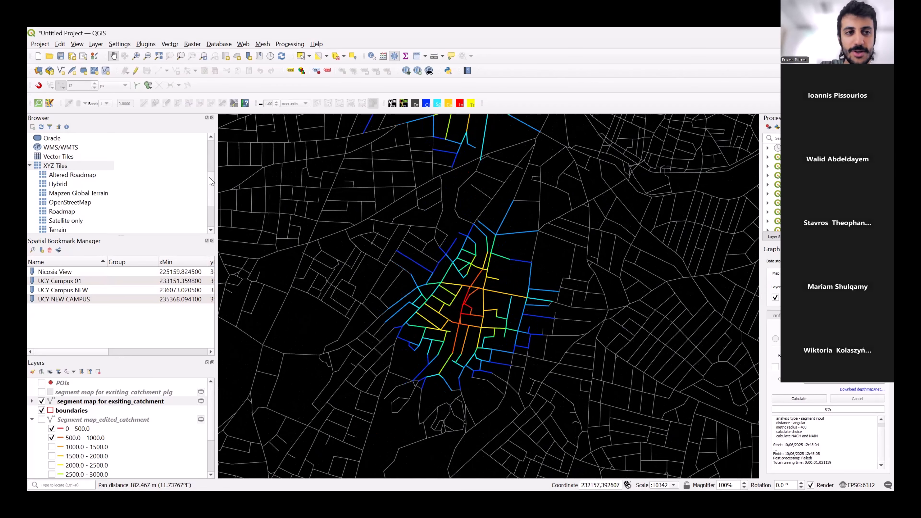
Create a new print layout with the title Pedieos 1.
{"action": "left_click", "coordinate": [40, 44]}
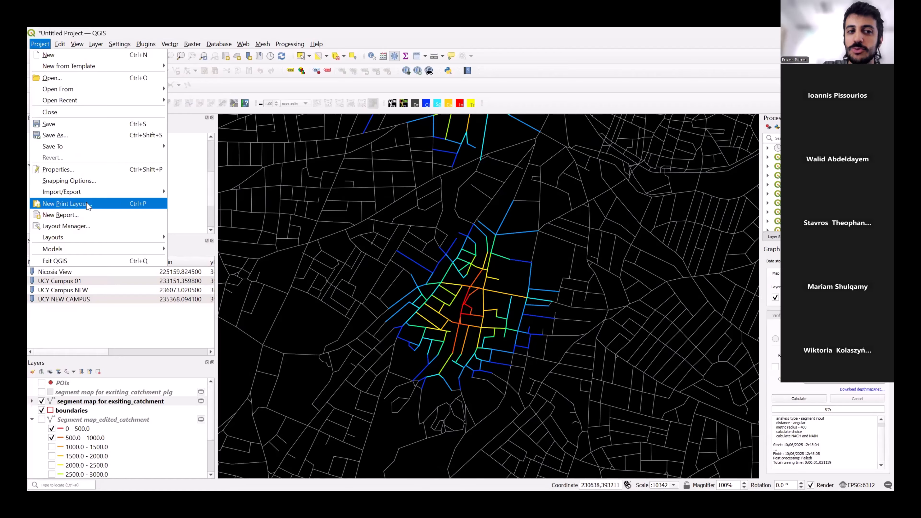
{"action": "left_click", "coordinate": [69, 204]}
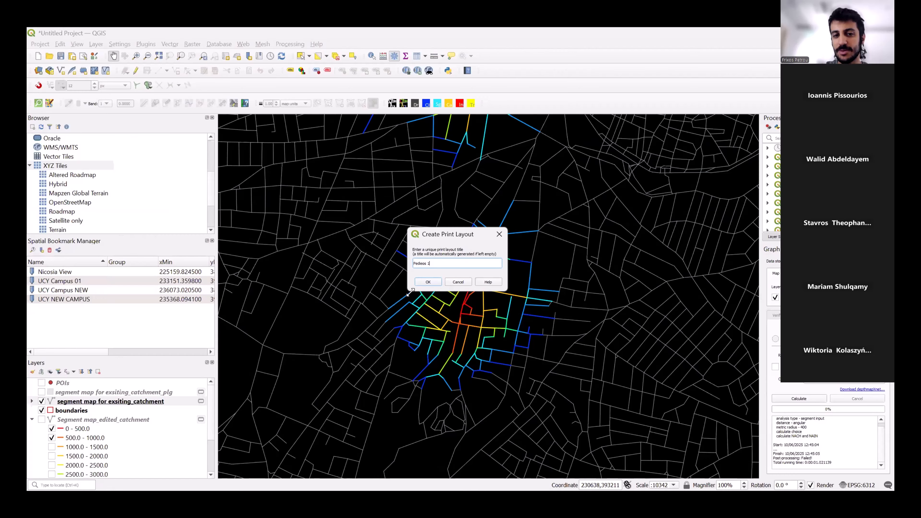
{"action": "left_click_drag", "start_coordinate": [410, 292], "coordinate": [379, 323]}
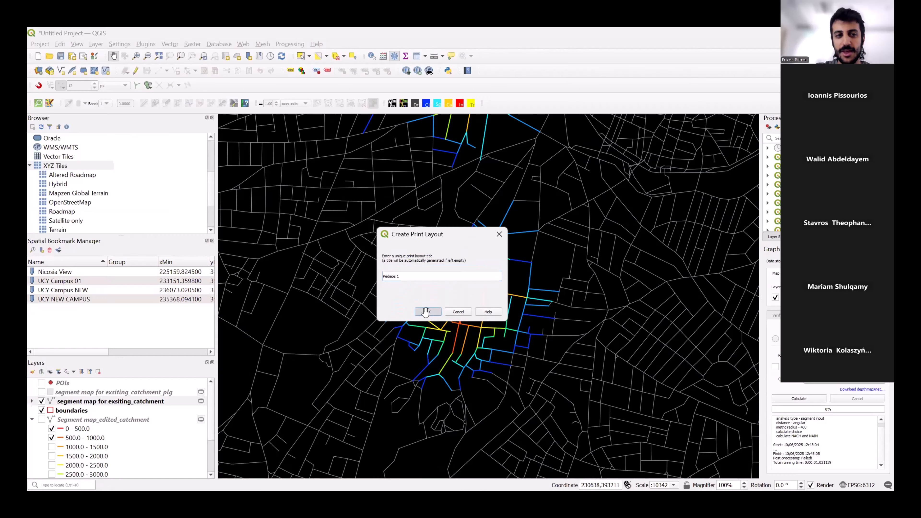
{"action": "left_click", "coordinate": [427, 313]}
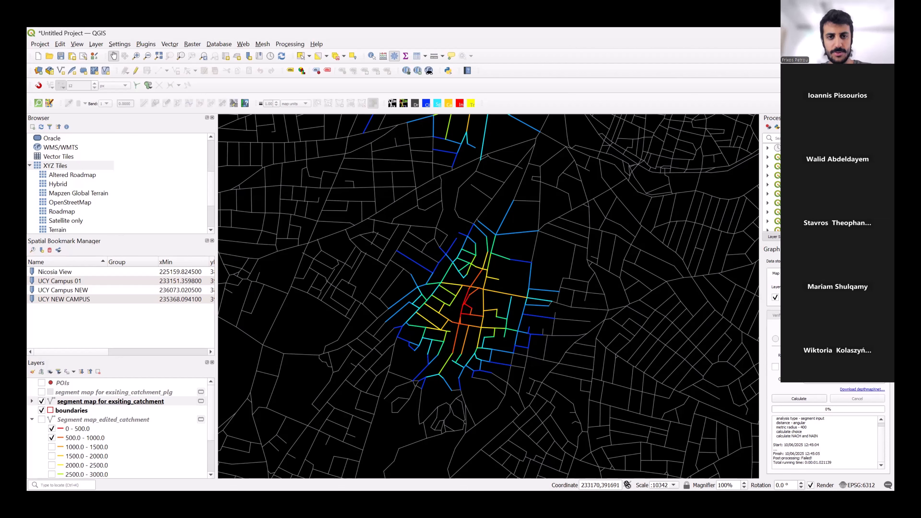
Open the Pedieos 1 layout through the Layout Manager.
{"action": "key", "text": "alt+Tab"}
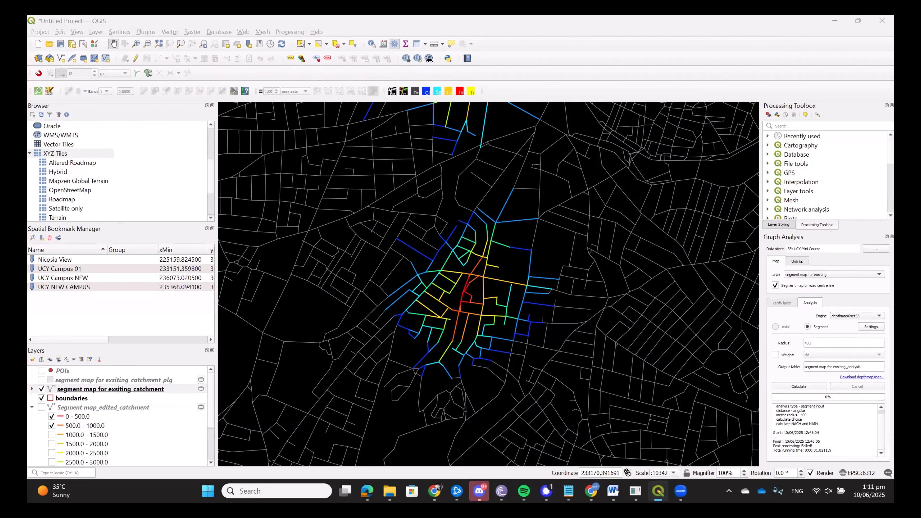
{"action": "mouse_move", "coordinate": [646, 492]}
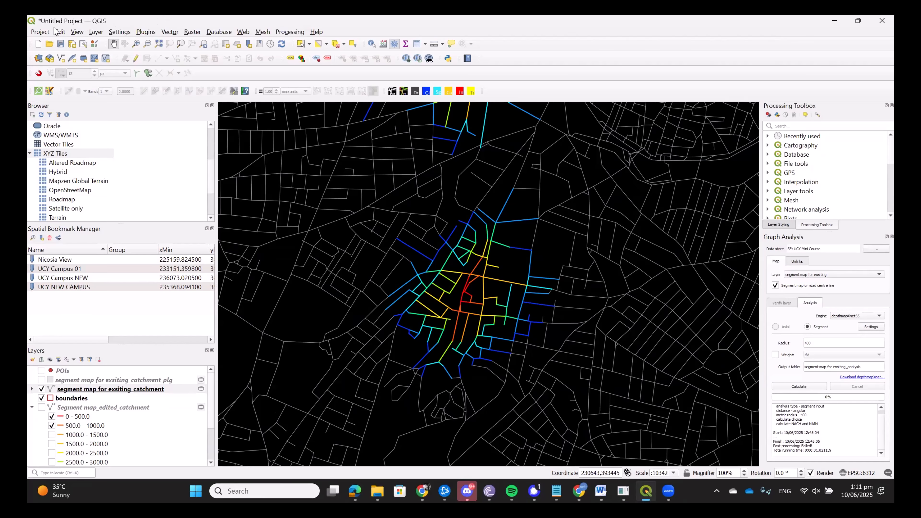
{"action": "left_click", "coordinate": [47, 32]}
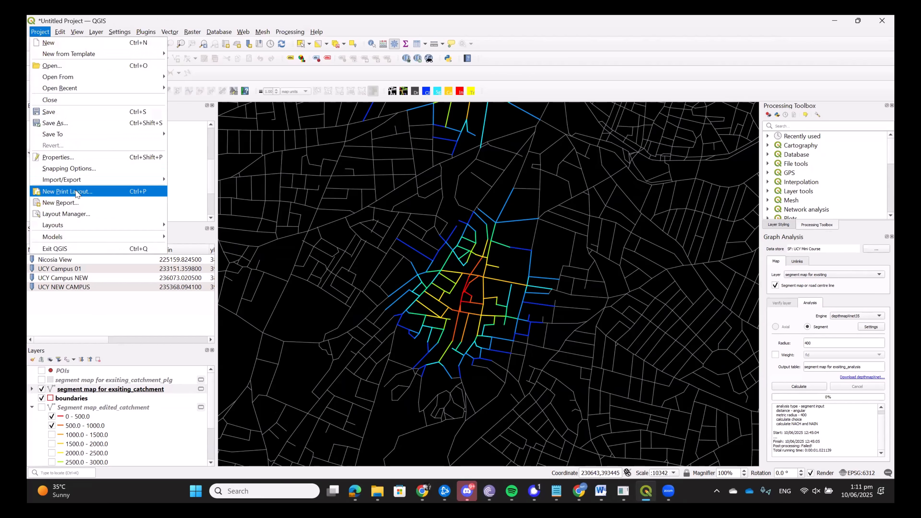
{"action": "left_click", "coordinate": [77, 214]}
{"action": "left_click", "coordinate": [443, 227]}
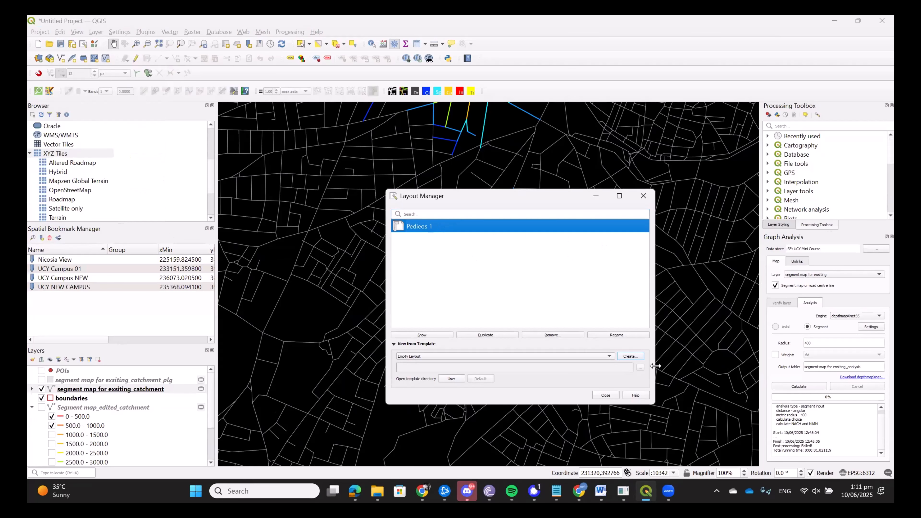
{"action": "double_click", "coordinate": [442, 227]}
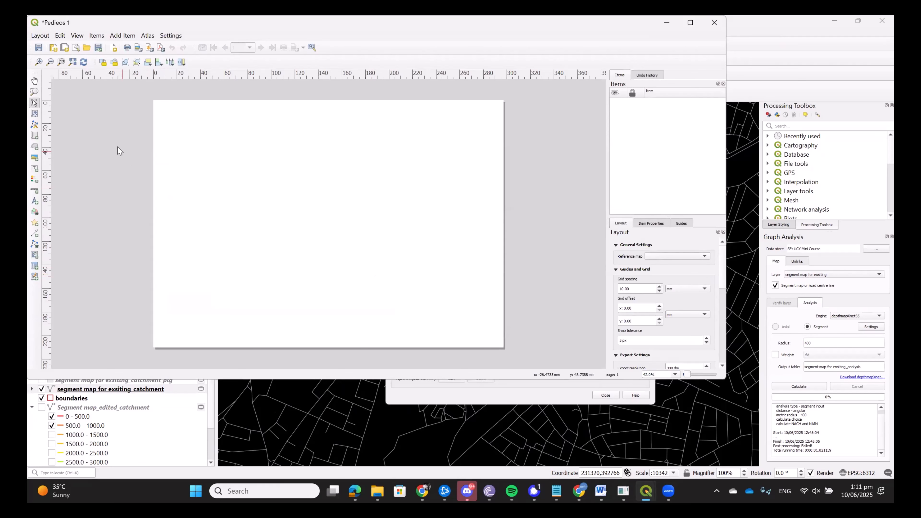
Show the layout's properties and maximize the layout window.
{"action": "left_click", "coordinate": [40, 35]}
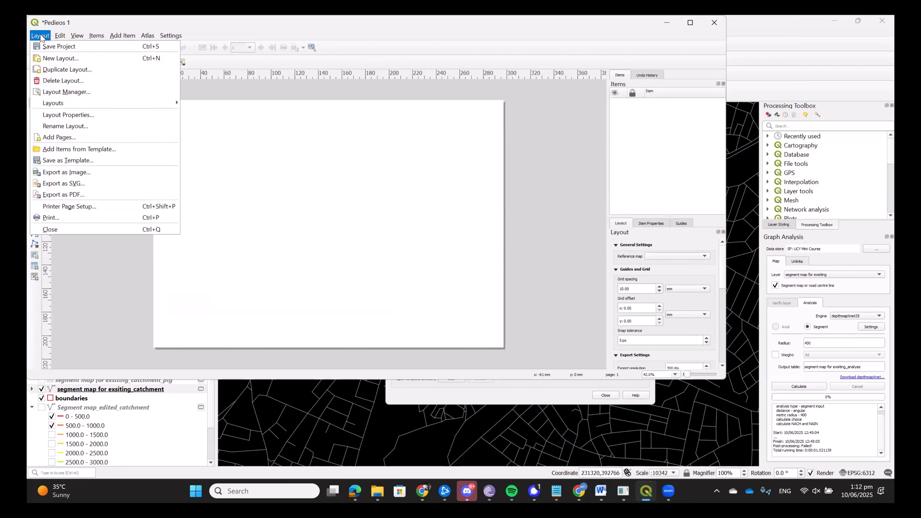
{"action": "left_click", "coordinate": [60, 116]}
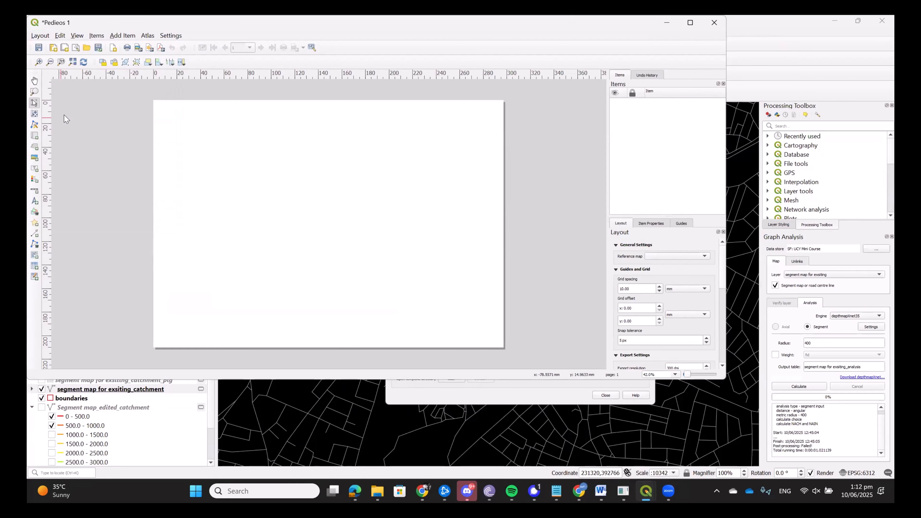
{"action": "left_click_drag", "start_coordinate": [159, 23], "coordinate": [234, 66]}
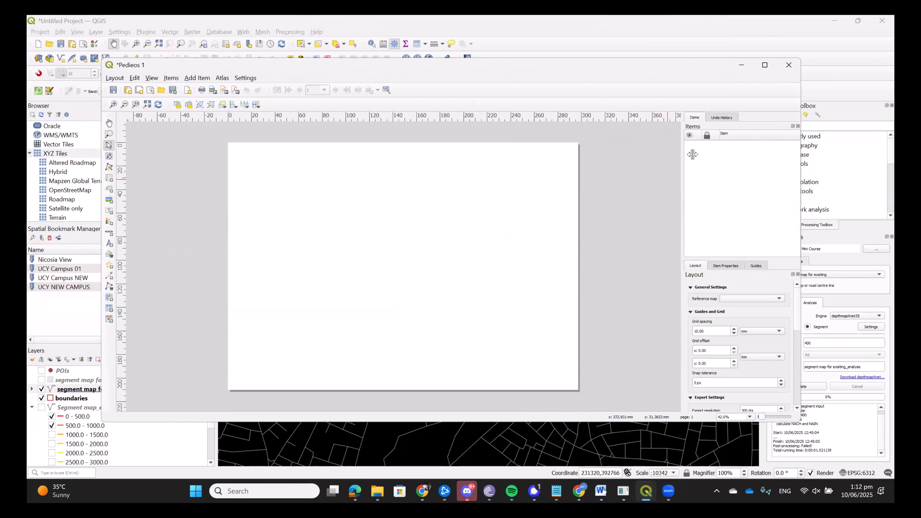
{"action": "left_click", "coordinate": [764, 65]}
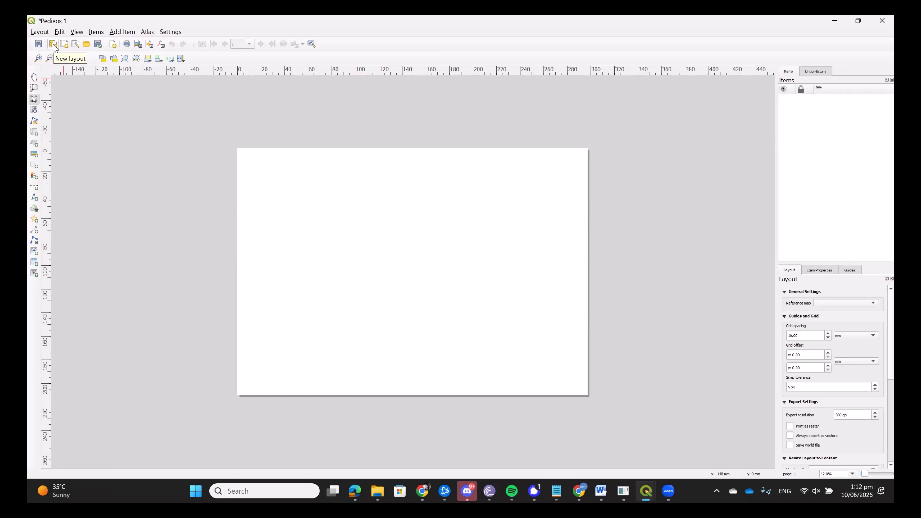
Add a map item that covers the whole blank page from corner to corner.
{"action": "left_click", "coordinate": [34, 133]}
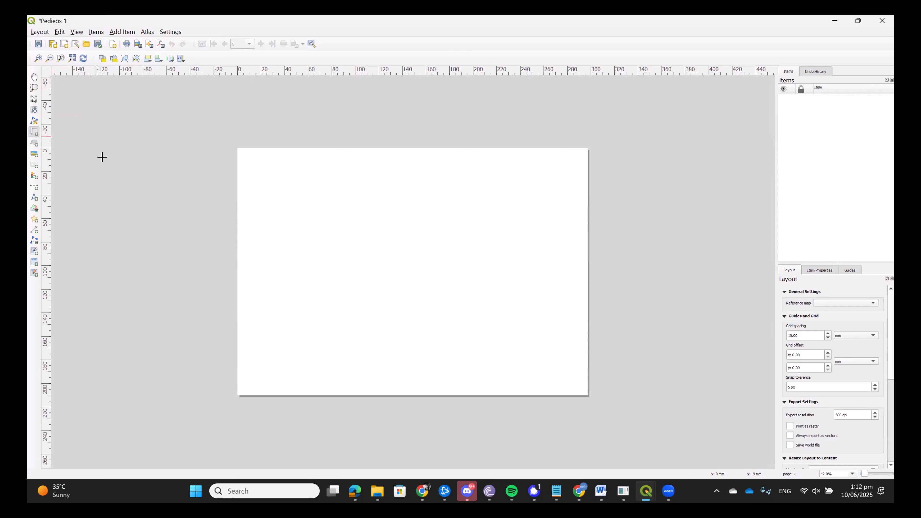
{"action": "left_click", "coordinate": [238, 148]}
{"action": "left_click", "coordinate": [353, 258]}
{"action": "left_click_drag", "start_coordinate": [238, 149], "coordinate": [586, 394]}
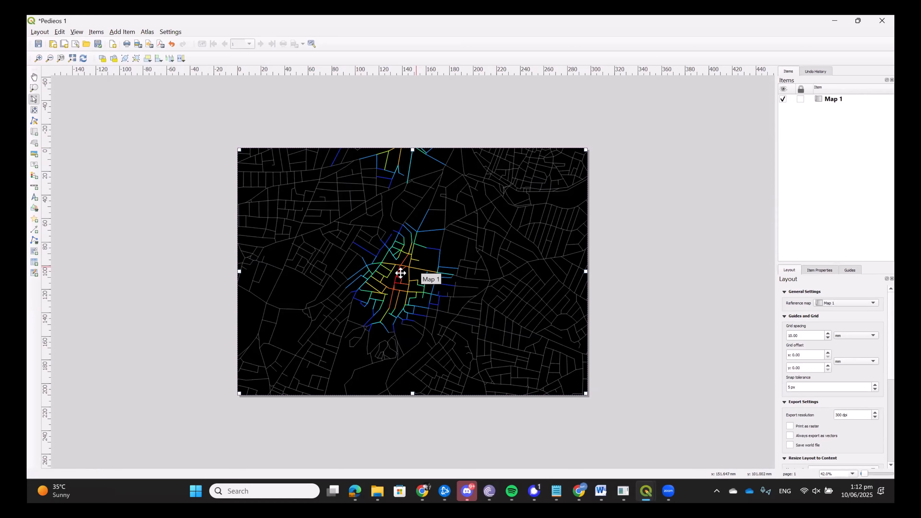
Examine the layout settings for guides and grid, export, resizing to content, and variables.
{"action": "scroll", "coordinate": [400, 274], "scroll_direction": "up", "scroll_amount": 1}
{"action": "scroll", "coordinate": [464, 293], "scroll_direction": "down", "scroll_amount": 1}
{"action": "scroll", "coordinate": [879, 307], "scroll_direction": "down", "scroll_amount": 5}
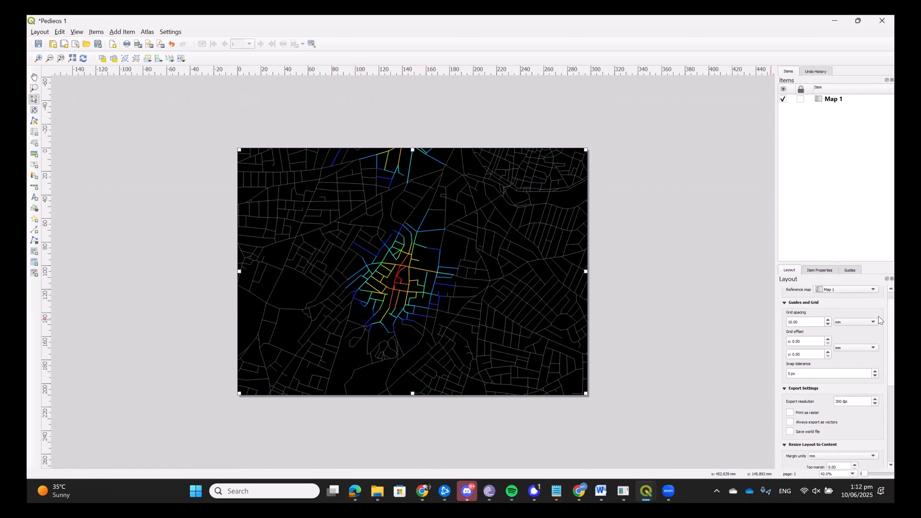
{"action": "scroll", "coordinate": [878, 385], "scroll_direction": "down", "scroll_amount": 1}
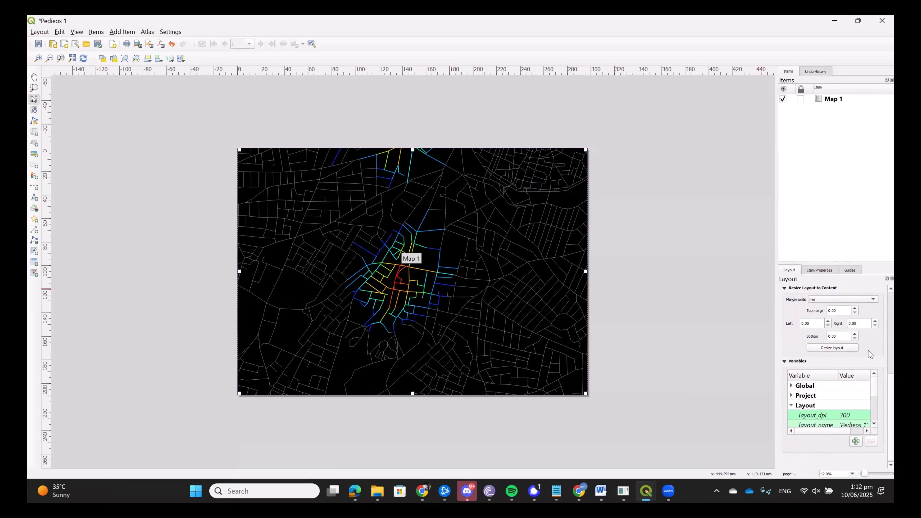
{"action": "scroll", "coordinate": [880, 363], "scroll_direction": "up", "scroll_amount": 3}
{"action": "scroll", "coordinate": [880, 363], "scroll_direction": "up", "scroll_amount": 8}
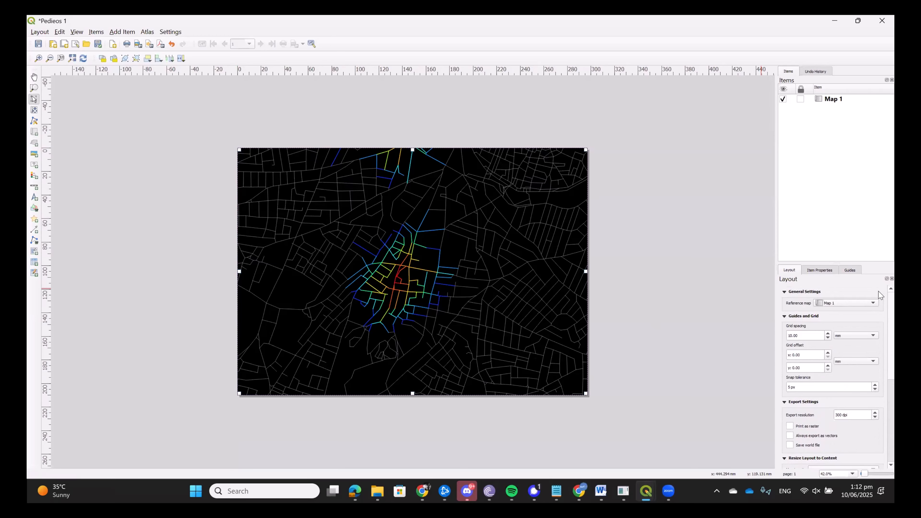
Try out a legend over the eastern part of the map and delete it again.
{"action": "left_click", "coordinate": [120, 32]}
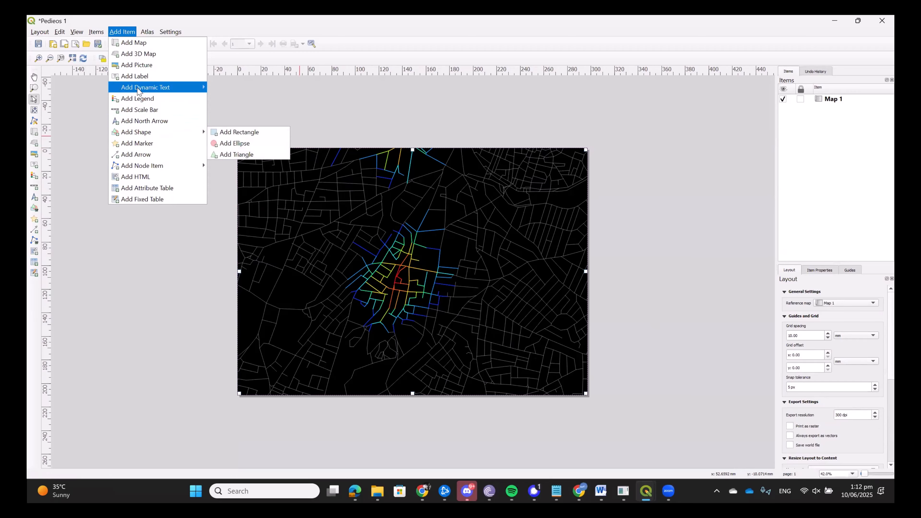
{"action": "left_click", "coordinate": [146, 103]}
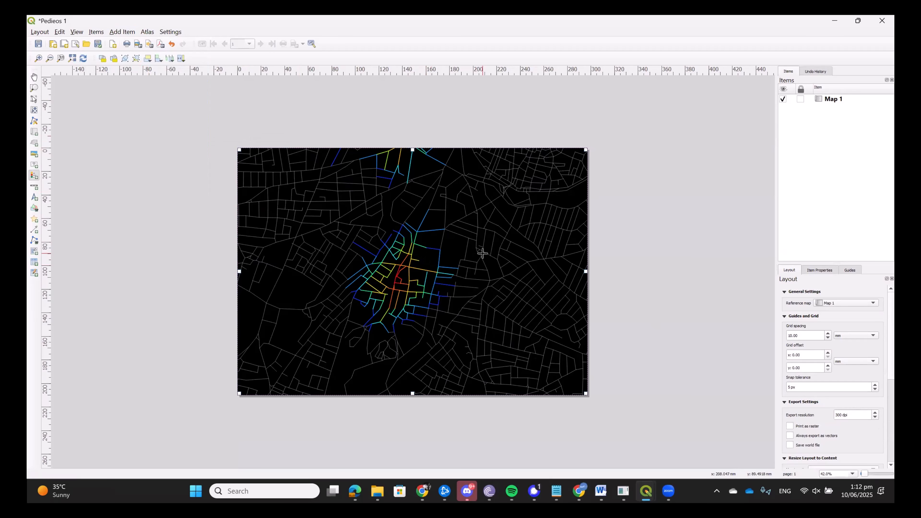
{"action": "left_click_drag", "start_coordinate": [483, 253], "coordinate": [550, 272]}
{"action": "scroll", "coordinate": [516, 333], "scroll_direction": "up", "scroll_amount": 1}
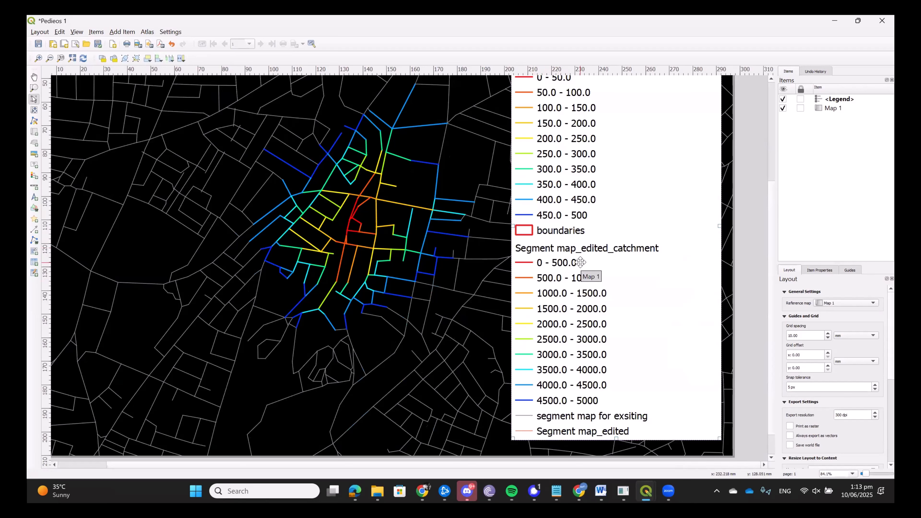
{"action": "scroll", "coordinate": [580, 262], "scroll_direction": "down", "scroll_amount": 1}
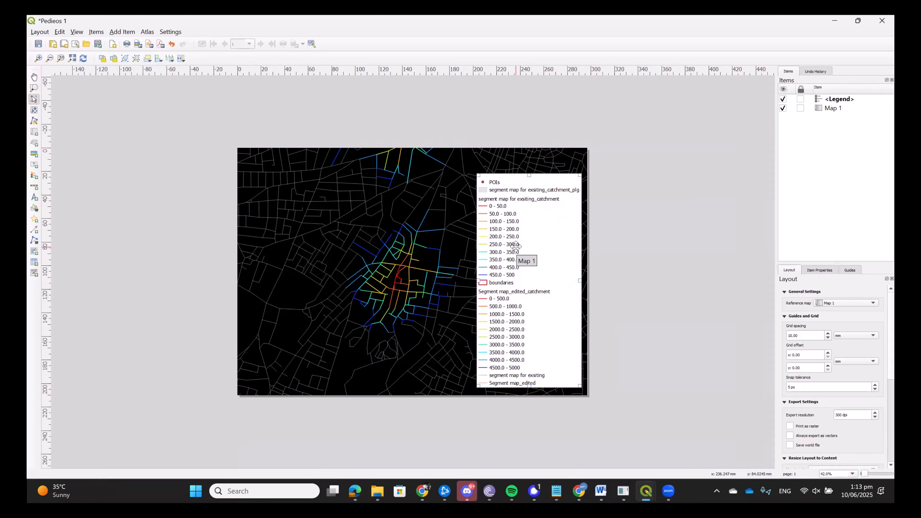
{"action": "key", "text": "Delete"}
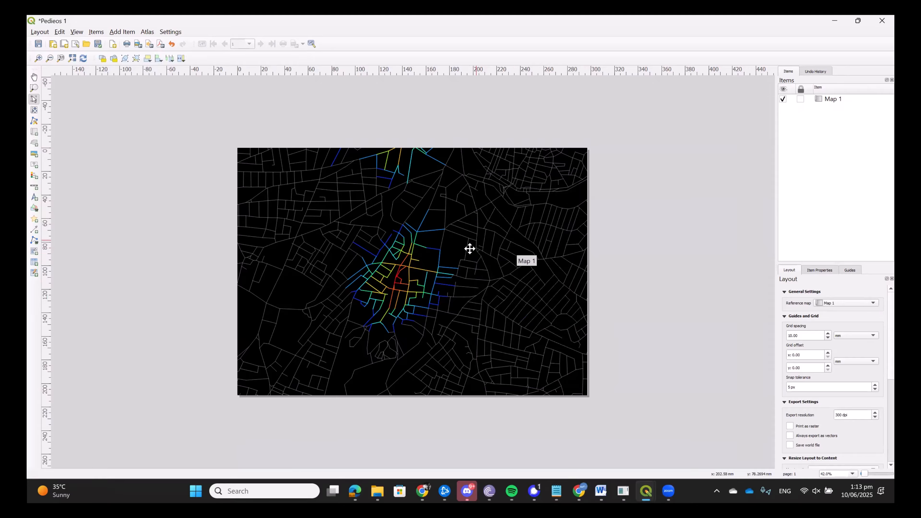
Add a scale bar near the southwest corner of the map page.
{"action": "left_click", "coordinate": [118, 32]}
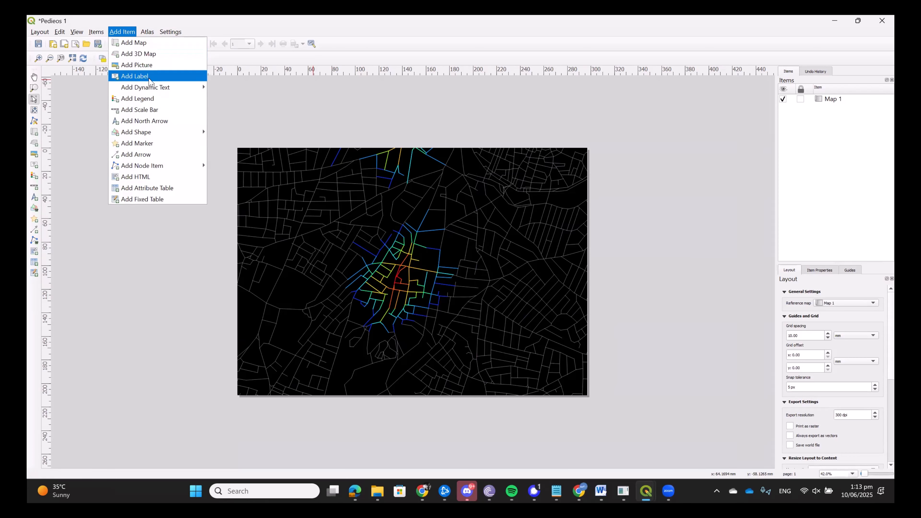
{"action": "left_click", "coordinate": [141, 109]}
{"action": "scroll", "coordinate": [258, 393], "scroll_direction": "up", "scroll_amount": 1}
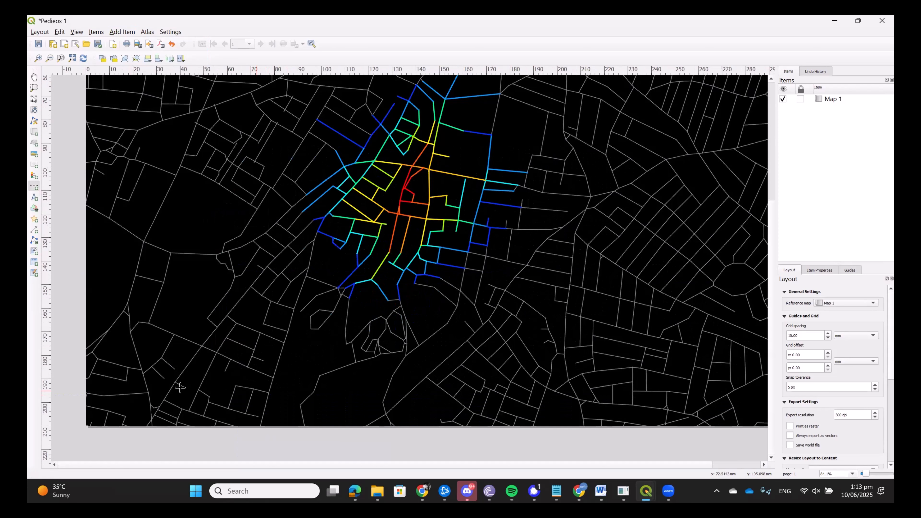
{"action": "left_click_drag", "start_coordinate": [102, 363], "coordinate": [461, 405]}
{"action": "scroll", "coordinate": [208, 397], "scroll_direction": "up", "scroll_amount": 1}
{"action": "left_click_drag", "start_coordinate": [247, 364], "coordinate": [296, 340]}
{"action": "scroll", "coordinate": [322, 339], "scroll_direction": "down", "scroll_amount": 1}
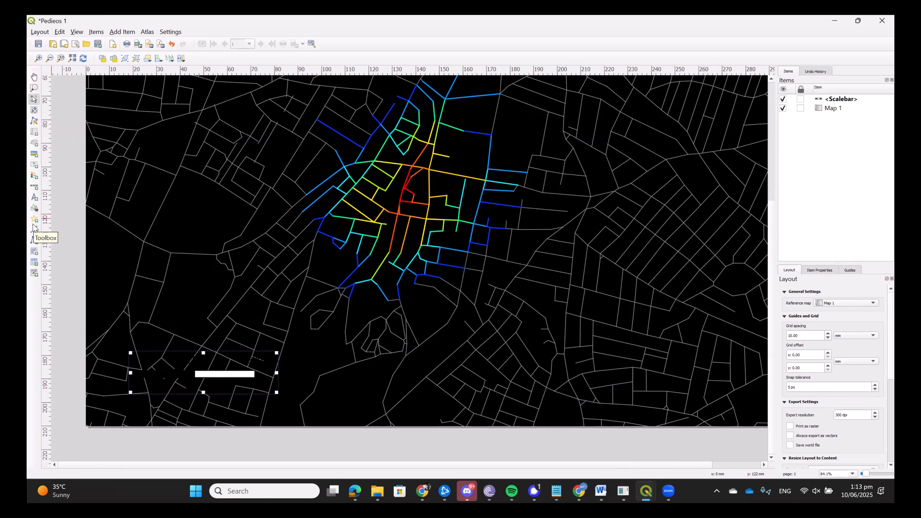
Try a rectangle shape over the scale bar and delete it again.
{"action": "left_click", "coordinate": [35, 207]}
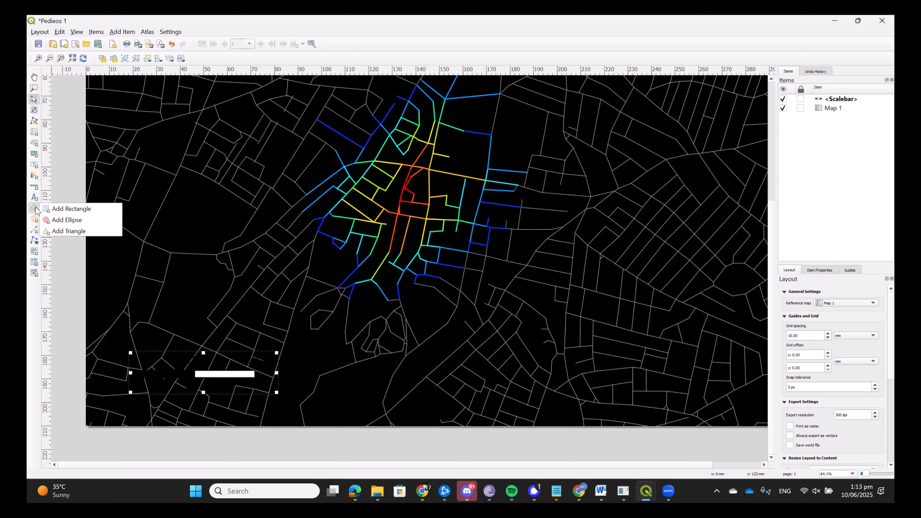
{"action": "left_click", "coordinate": [76, 210]}
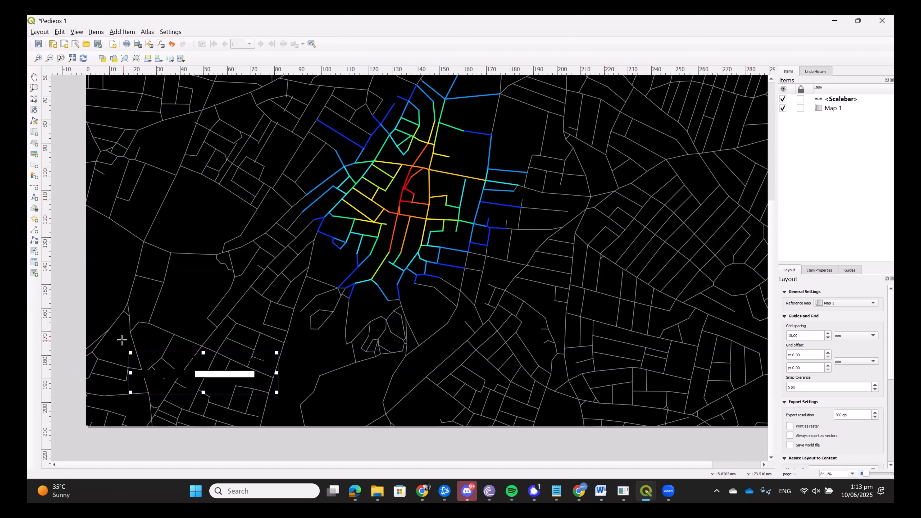
{"action": "left_click_drag", "start_coordinate": [121, 340], "coordinate": [293, 405]}
{"action": "right_click", "coordinate": [257, 378]}
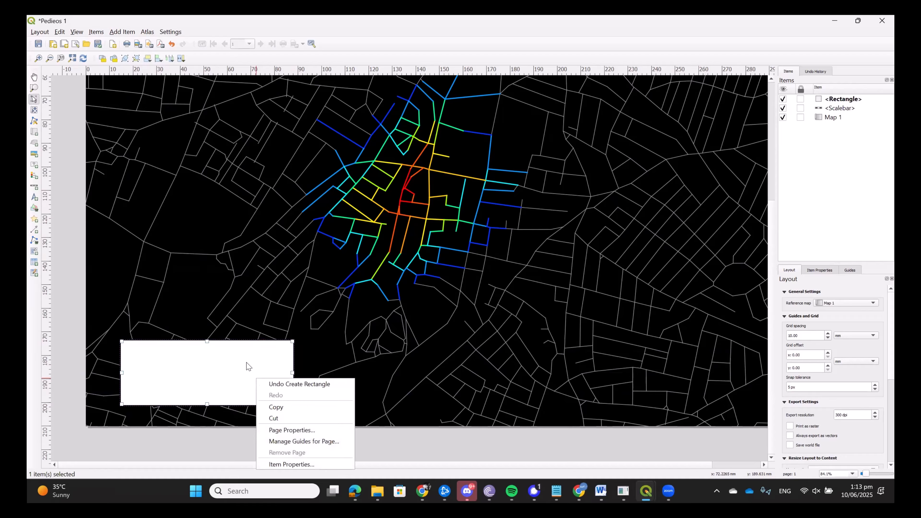
{"action": "left_click", "coordinate": [237, 359]}
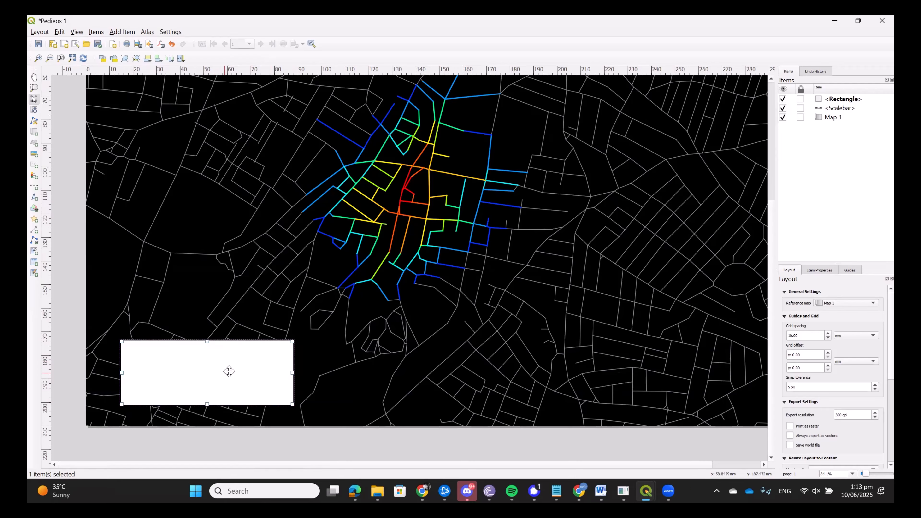
{"action": "key", "text": "Delete"}
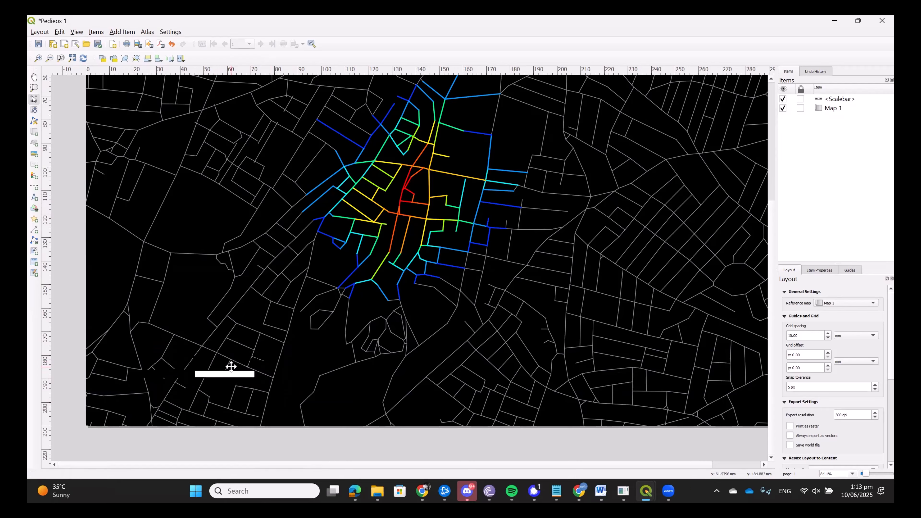
Delete the scale bar so that only the map item remains in the layout.
{"action": "left_click", "coordinate": [228, 372]}
{"action": "key", "text": "Delete"}
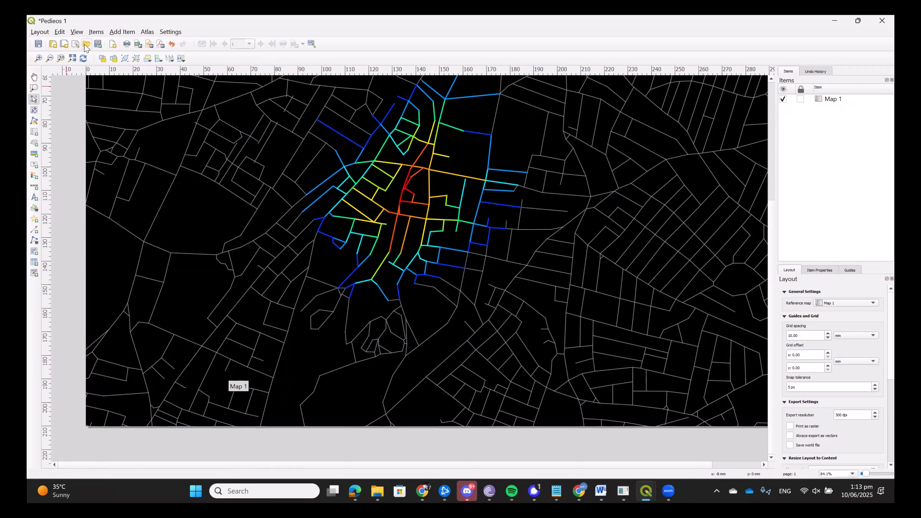
{"action": "left_click", "coordinate": [122, 32]}
{"action": "left_click", "coordinate": [337, 188]}
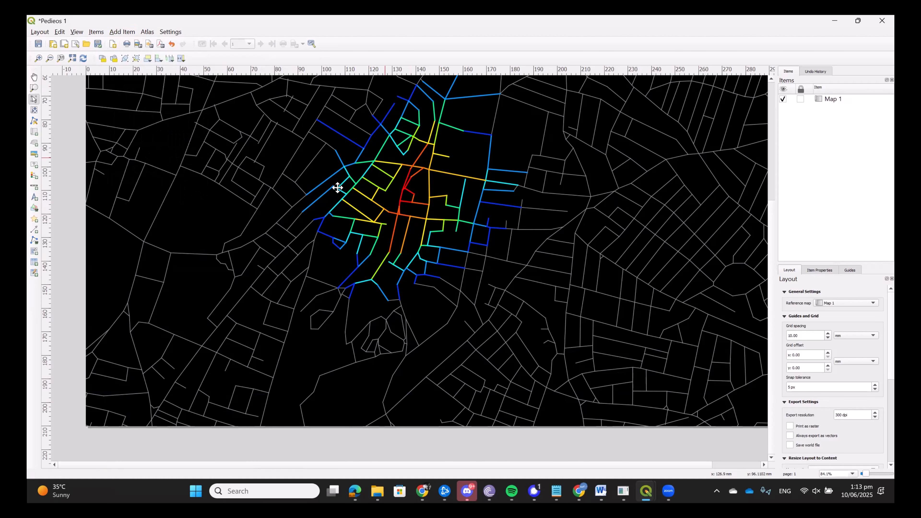
Look up the export formats offered for the layout and return to the full page view.
{"action": "left_click", "coordinate": [44, 32]}
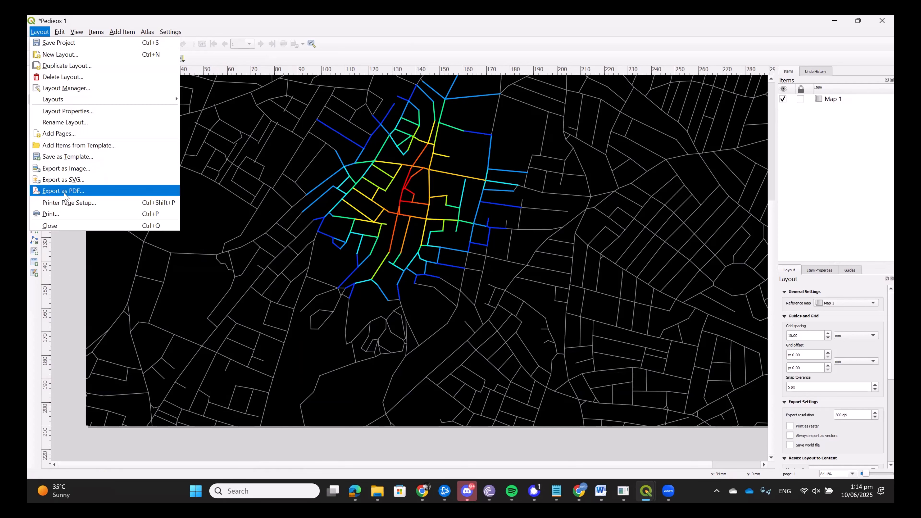
{"action": "left_click", "coordinate": [380, 214]}
{"action": "scroll", "coordinate": [413, 213], "scroll_direction": "down", "scroll_amount": 1}
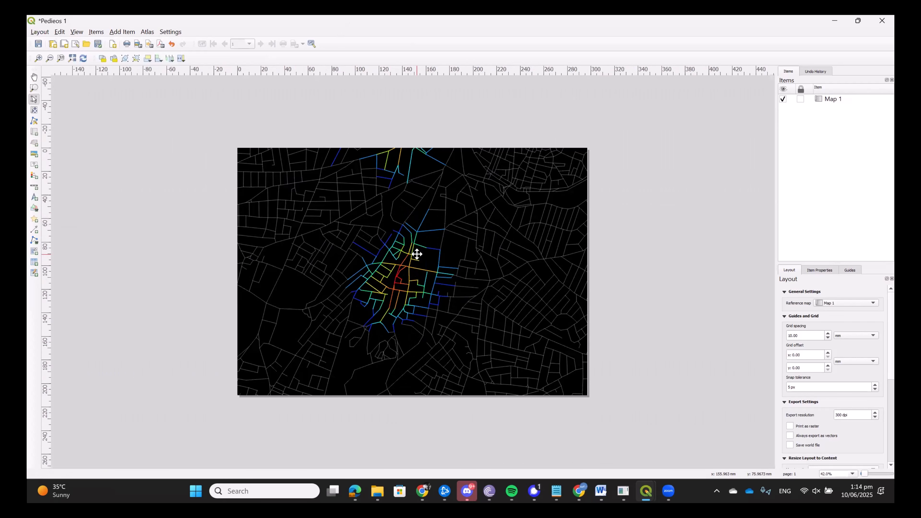